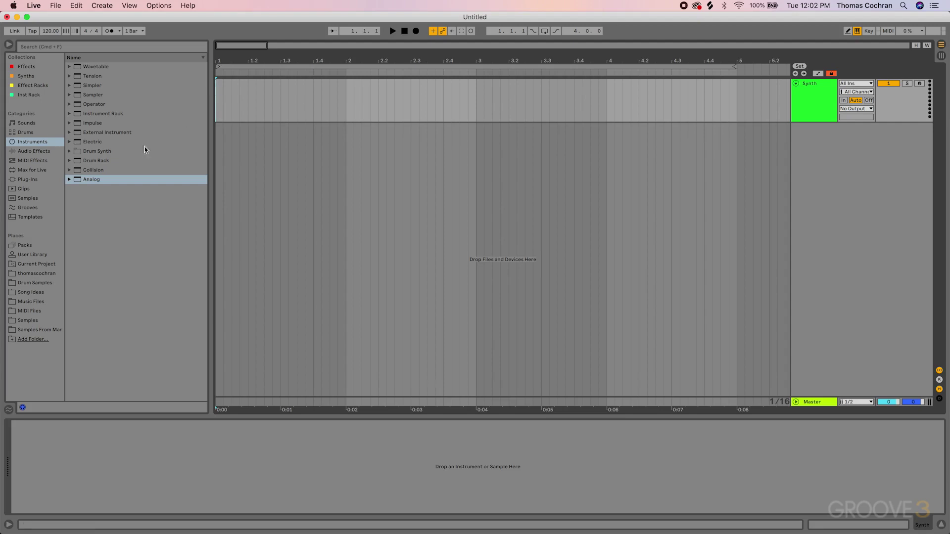
Load Analog onto the Synth track with a lower filter cutoff and longer decay.
left_click_drag(92, 180, 249, 101)
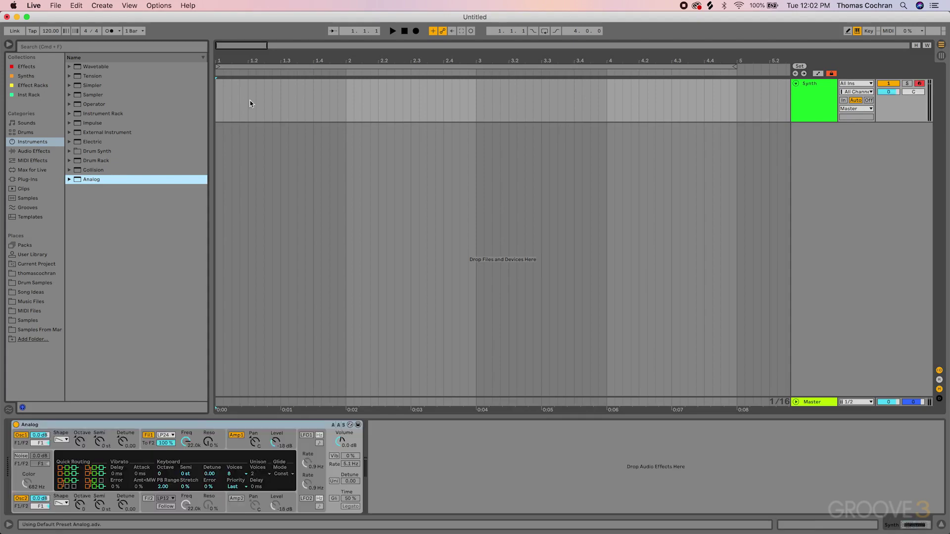
left_click_drag(186, 442, 185, 475)
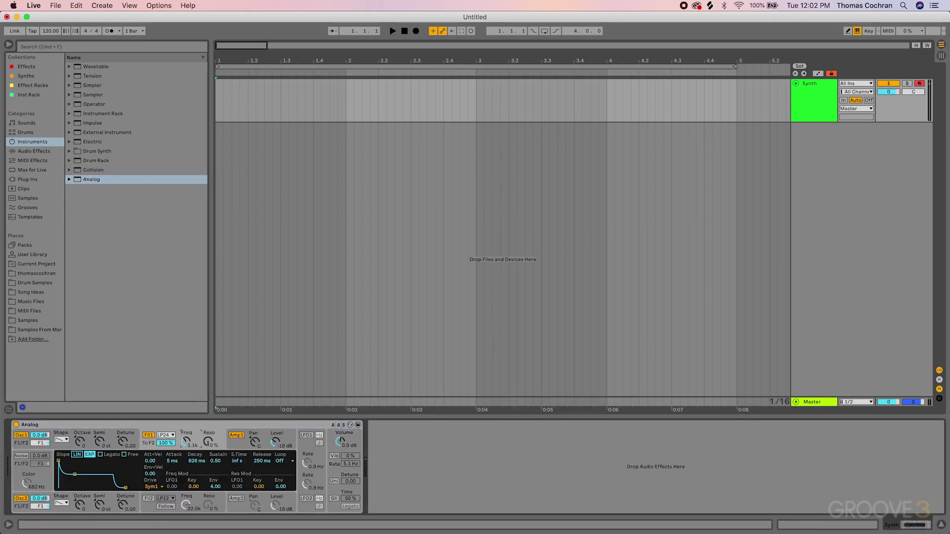
left_click_drag(75, 475, 86, 474)
key("a")
Add Chorus-Ensemble from Pitch & Modulation after Analog, then list the installed plug-ins.
left_click(33, 151)
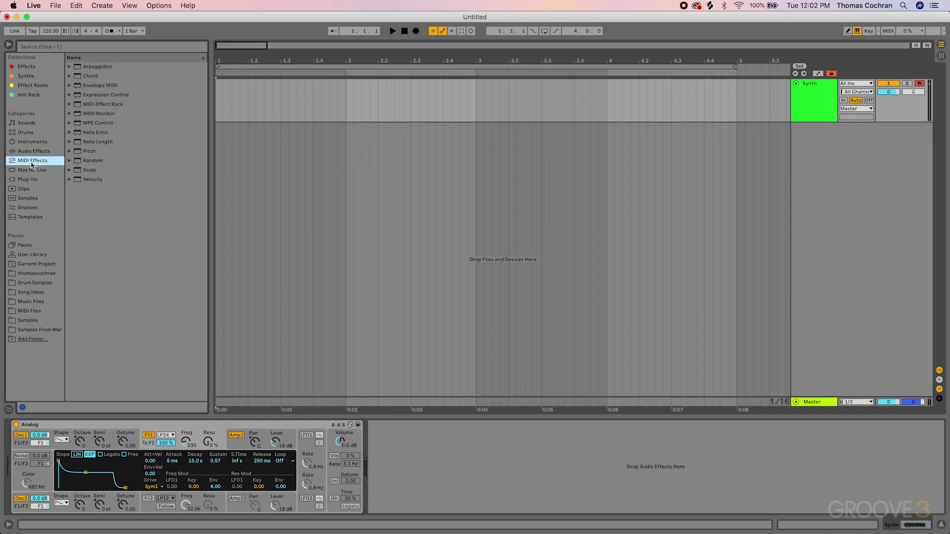
left_click(70, 76)
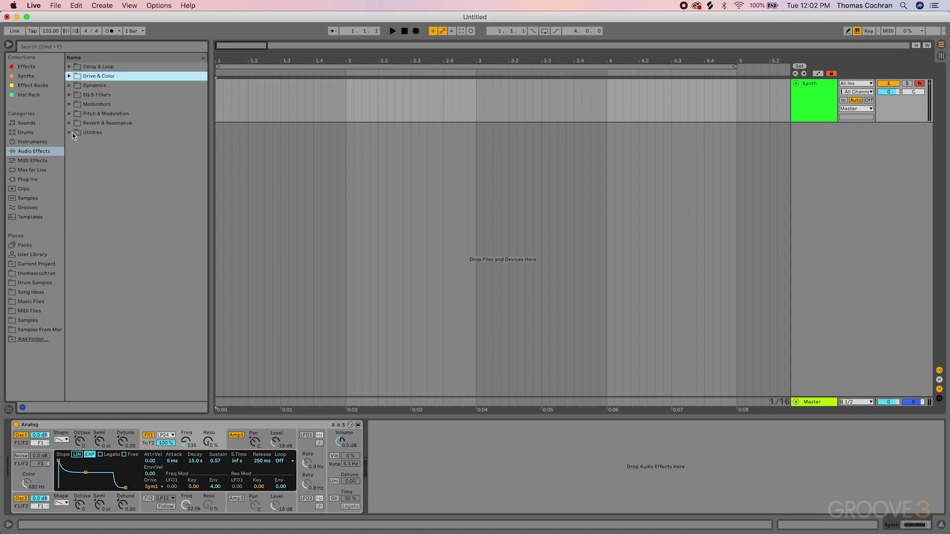
left_click(71, 114)
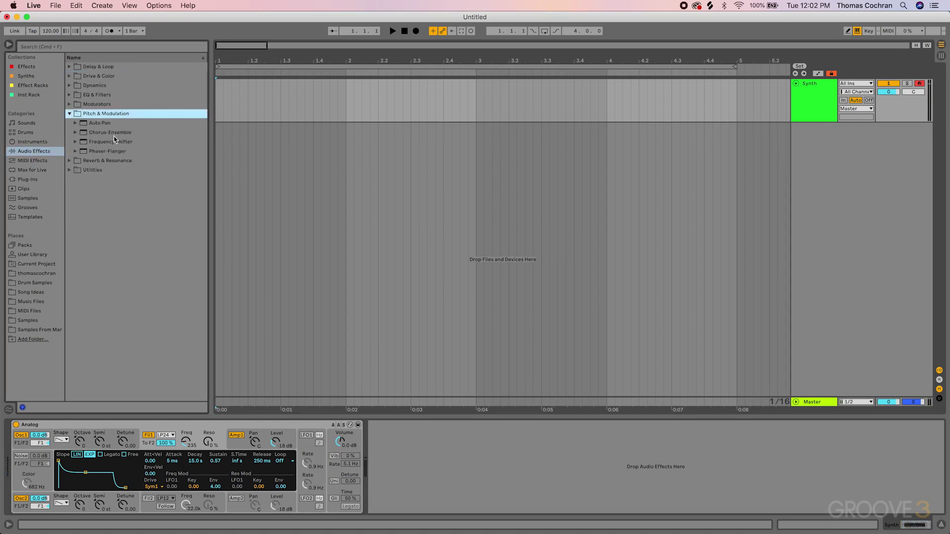
mouse_move(115, 134)
left_mouse_down()
mouse_move(361, 386)
mouse_move(387, 452)
left_mouse_up()
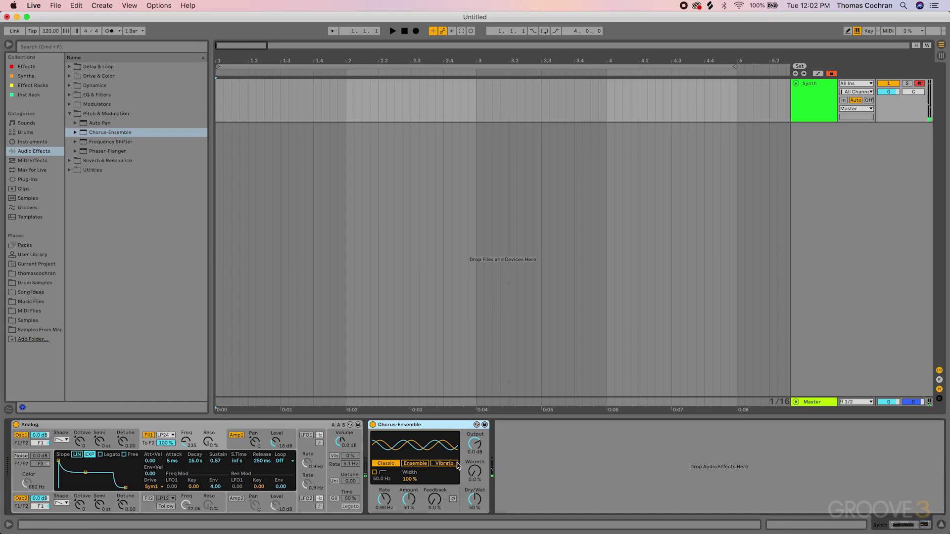
left_click(70, 114)
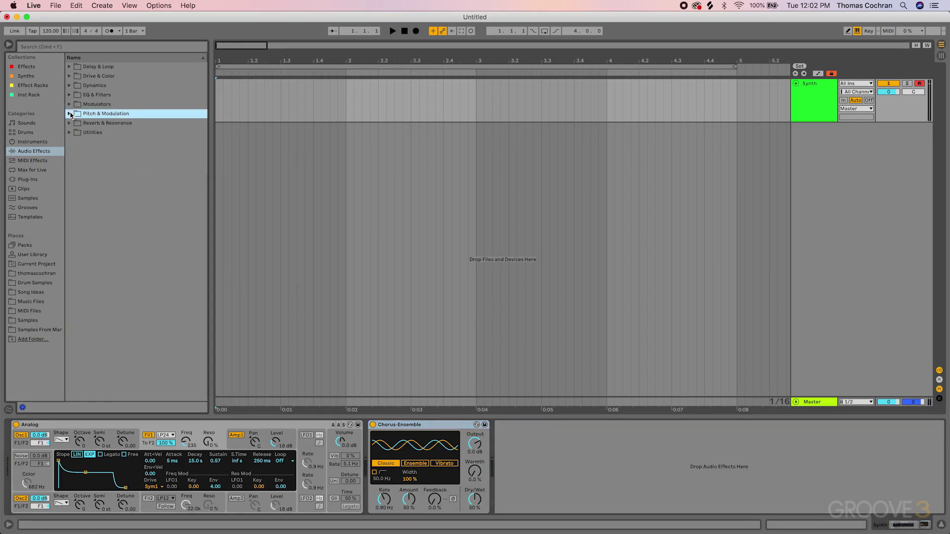
left_click(27, 180)
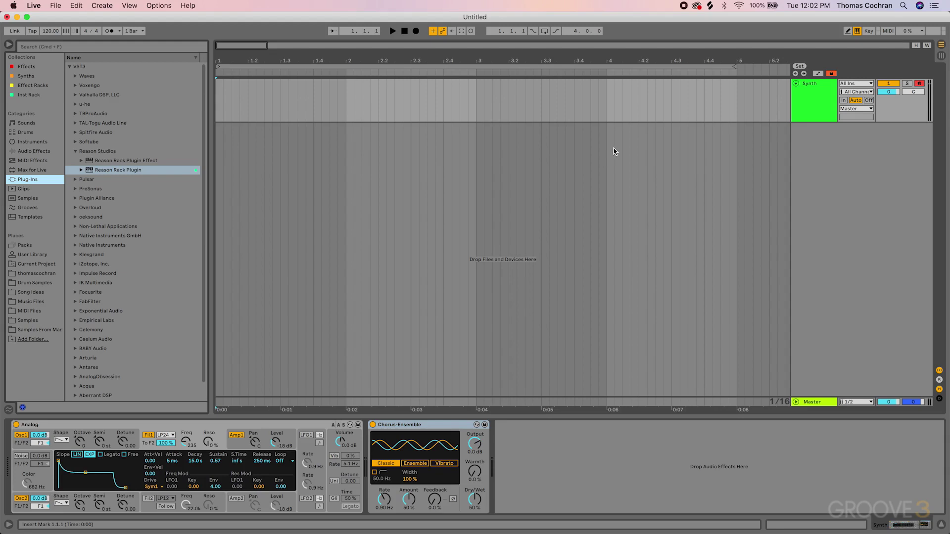
Insert a new MIDI track below Synth and rename it 'Reason'.
right_click(810, 154)
left_click(827, 167)
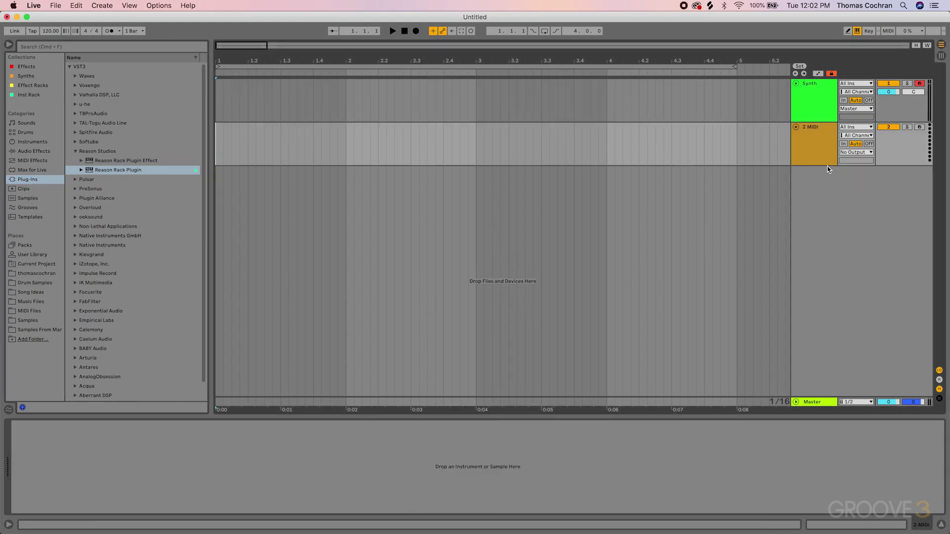
key("super+r")
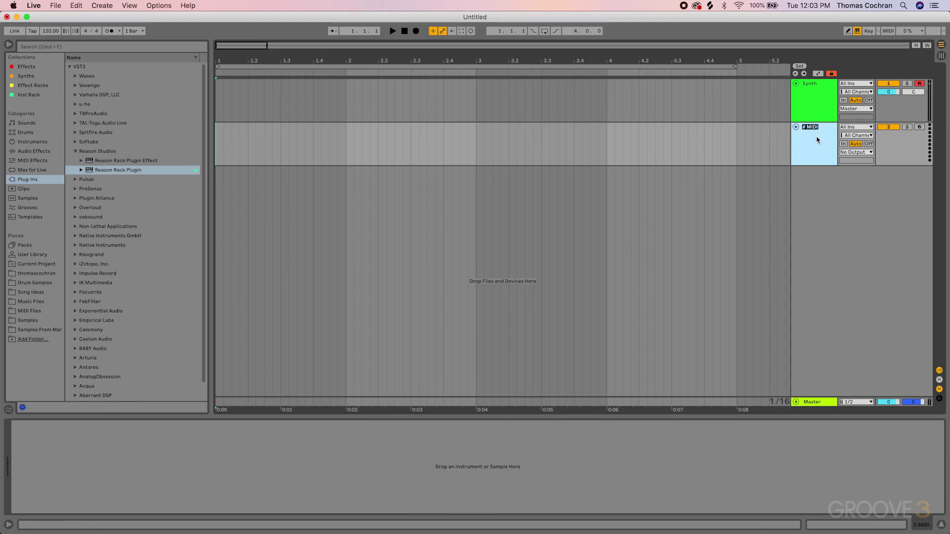
type("Reason")
key("Return")
Load Reason Rack Plugin onto the Reason track and open its device browser.
left_click_drag(133, 170, 314, 149)
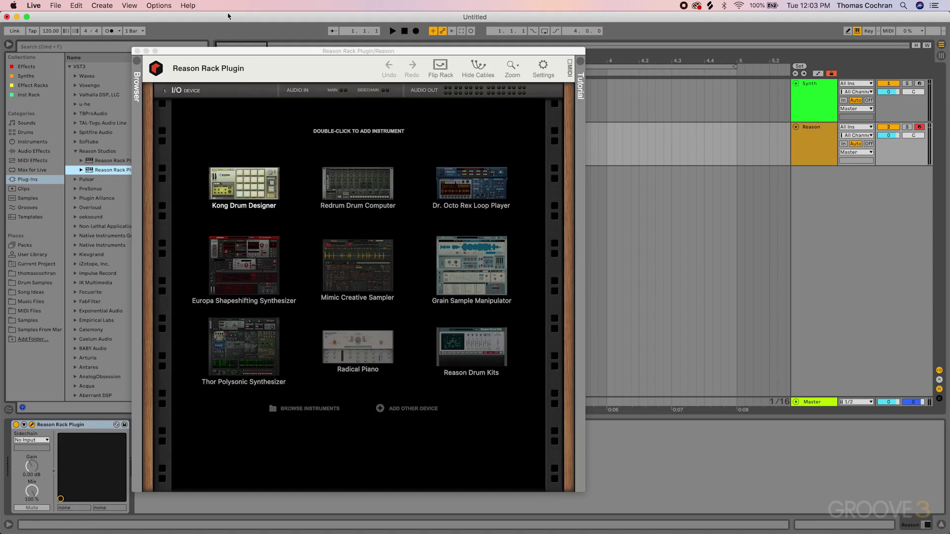
left_click_drag(236, 51, 366, 47)
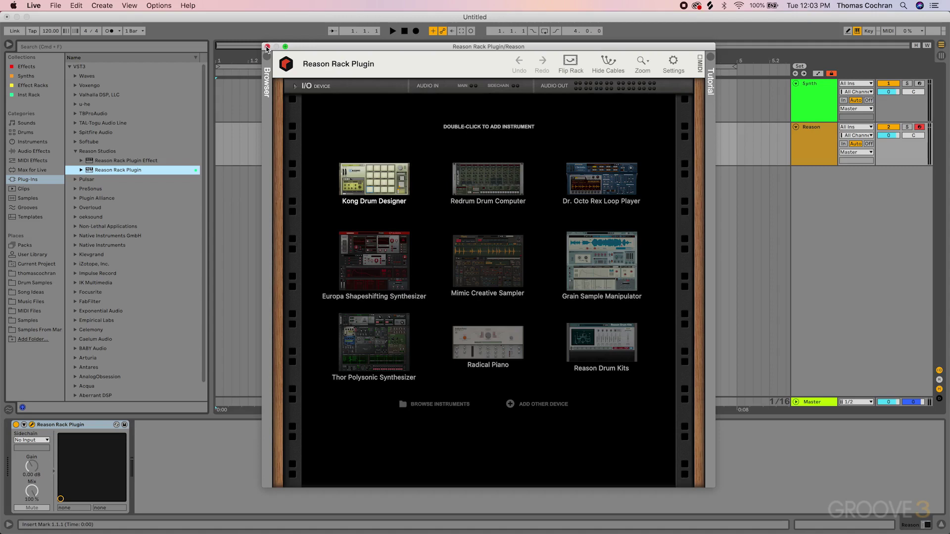
left_click(267, 82)
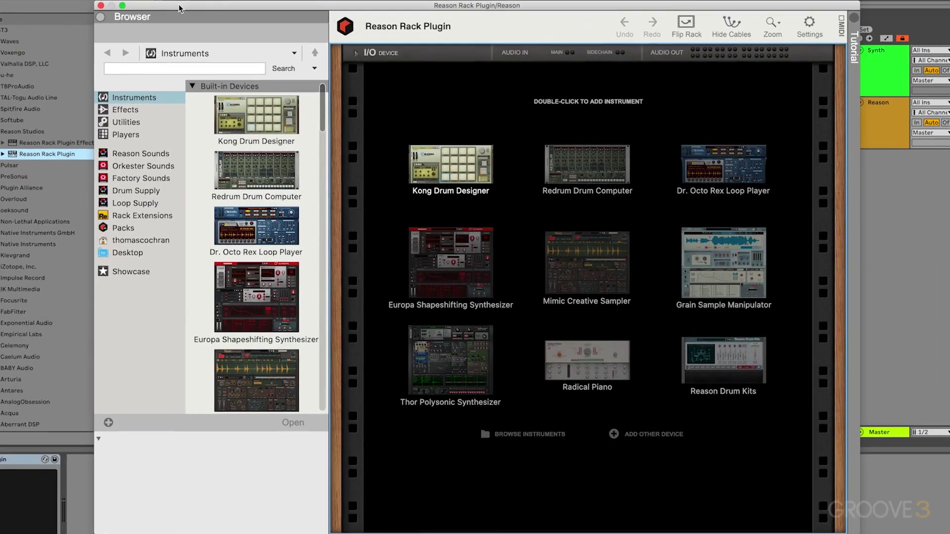
Add a Scales & Chords player from Players to the top of the rack, above MIDI Out.
left_click(122, 122)
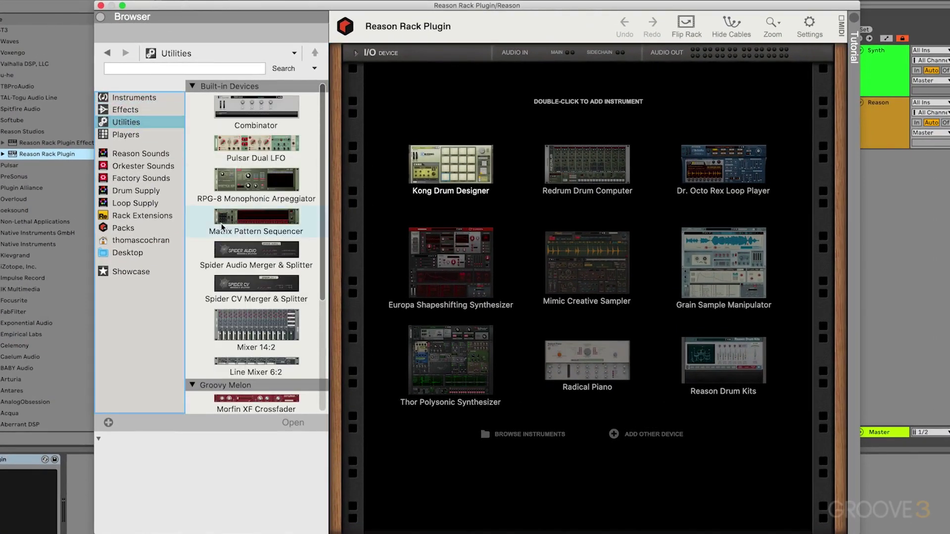
left_click(123, 134)
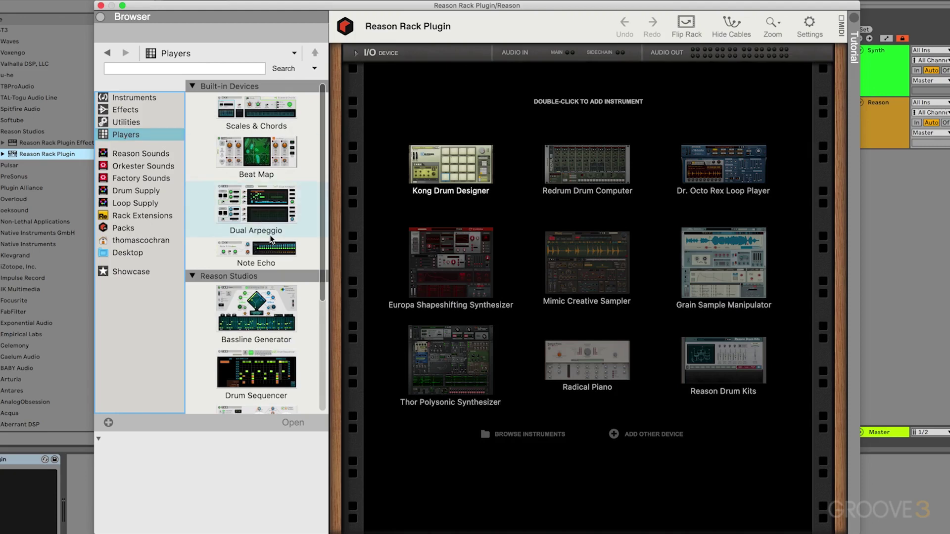
mouse_move(256, 110)
left_mouse_down()
mouse_move(454, 117)
mouse_move(473, 109)
left_mouse_up()
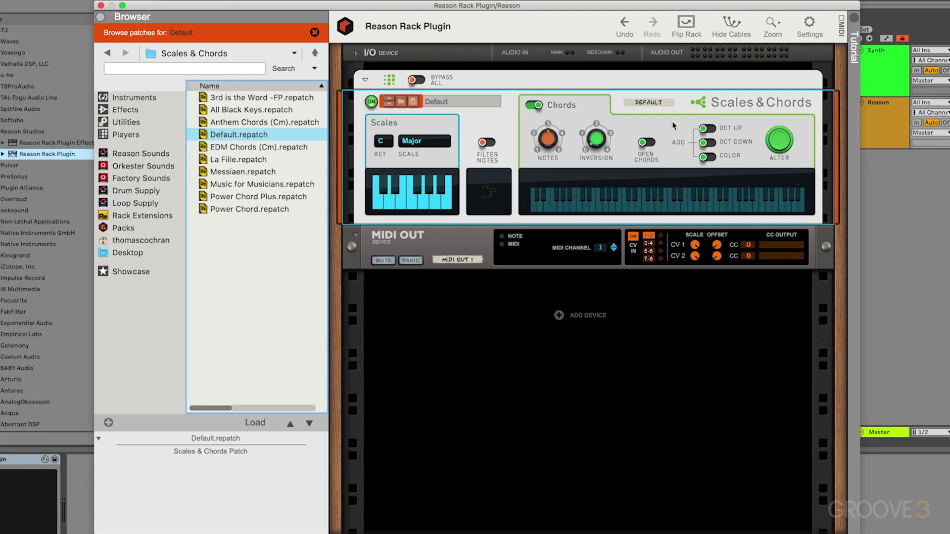
left_click(479, 235)
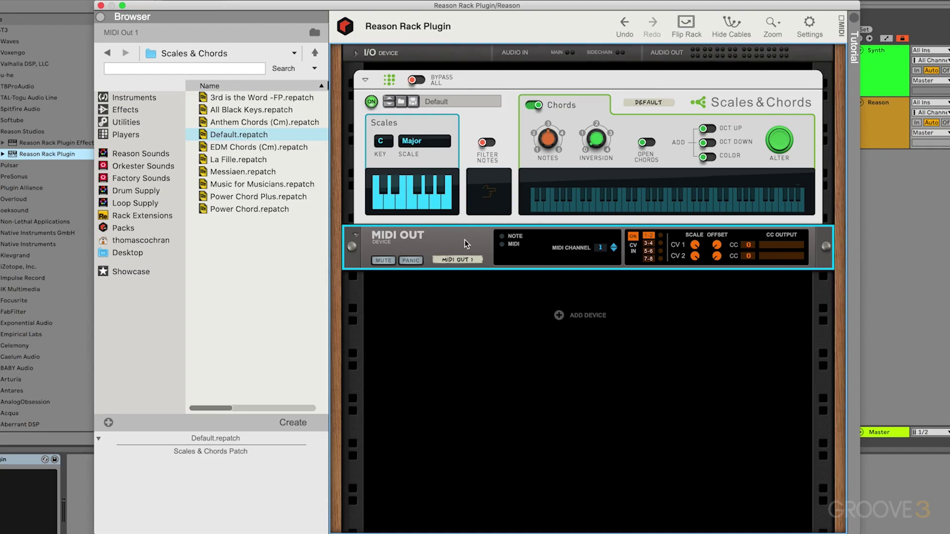
key("Tab")
key("Tab")
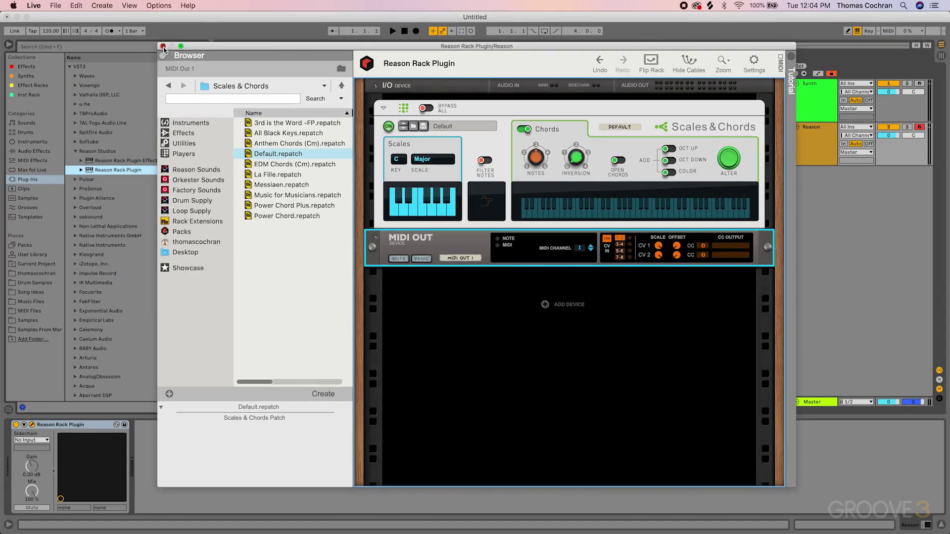
In Session View, set the Synth track's monitoring to In.
left_click(101, 6)
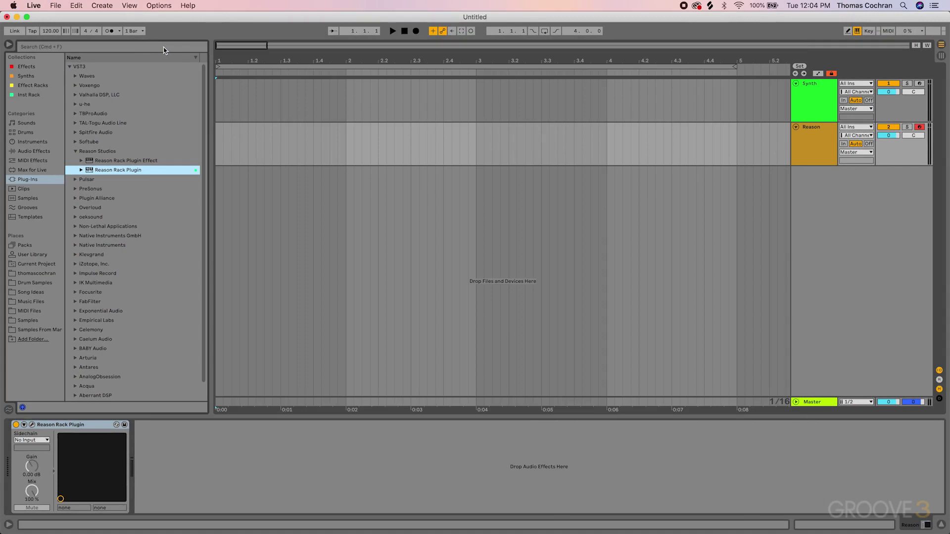
left_click(815, 144)
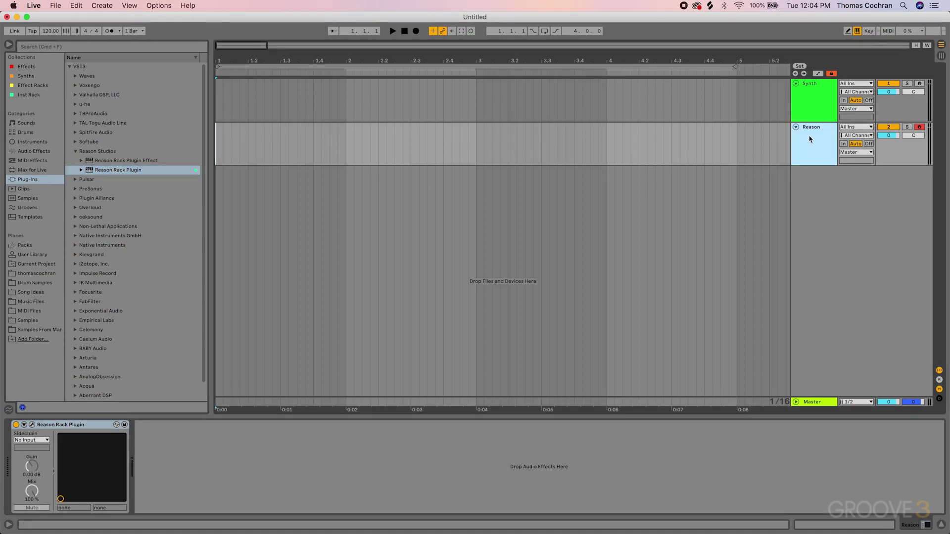
key("Tab")
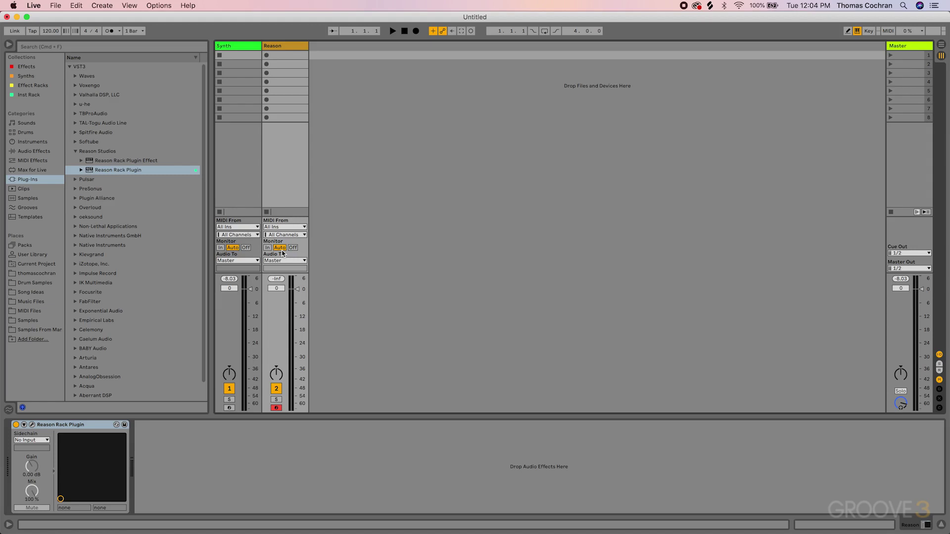
left_click(221, 248)
Set the Synth track's MIDI From to Reason > Reason Rack Plugin and test with notes.
left_click(232, 227)
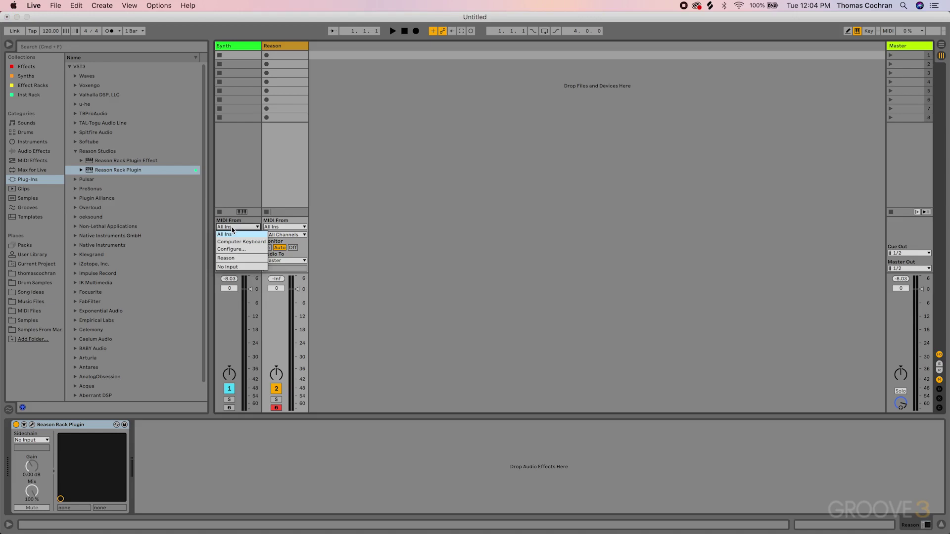
left_click(228, 258)
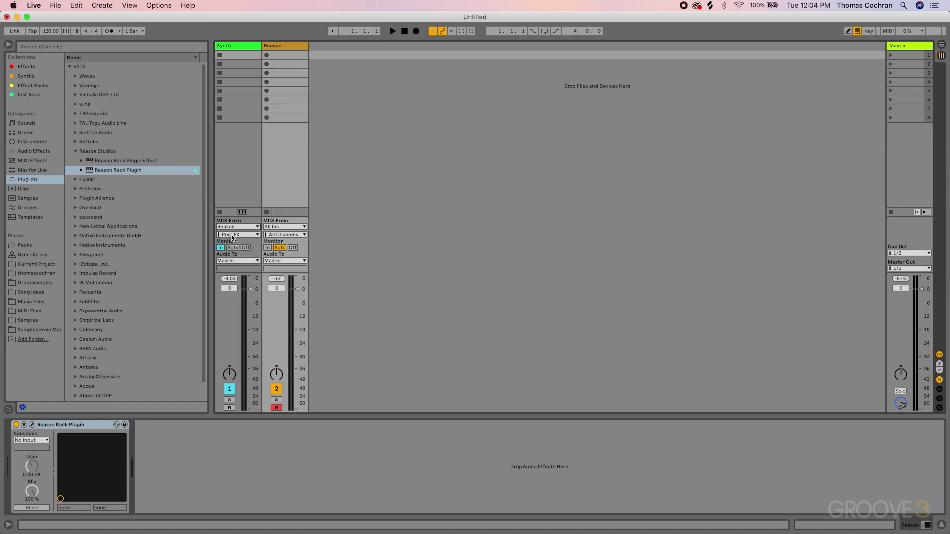
left_click(231, 235)
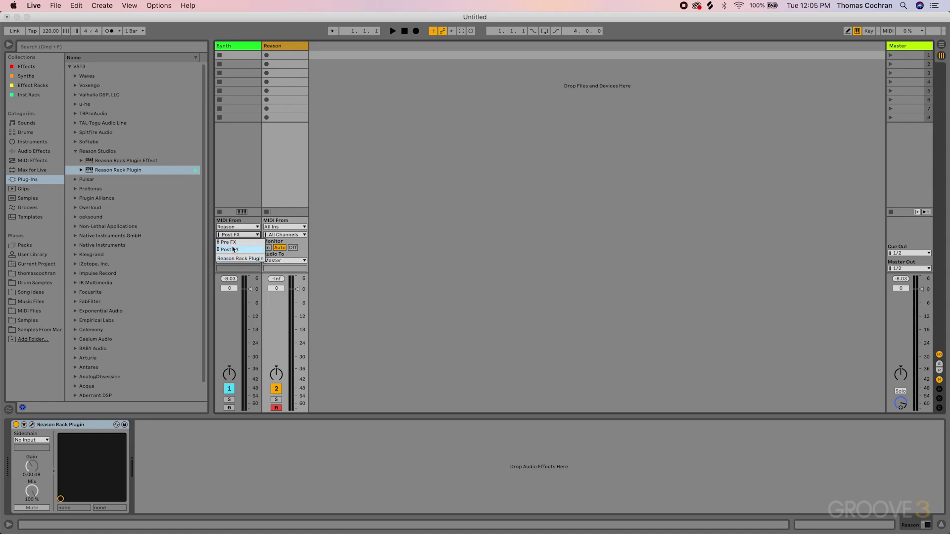
left_click(233, 258)
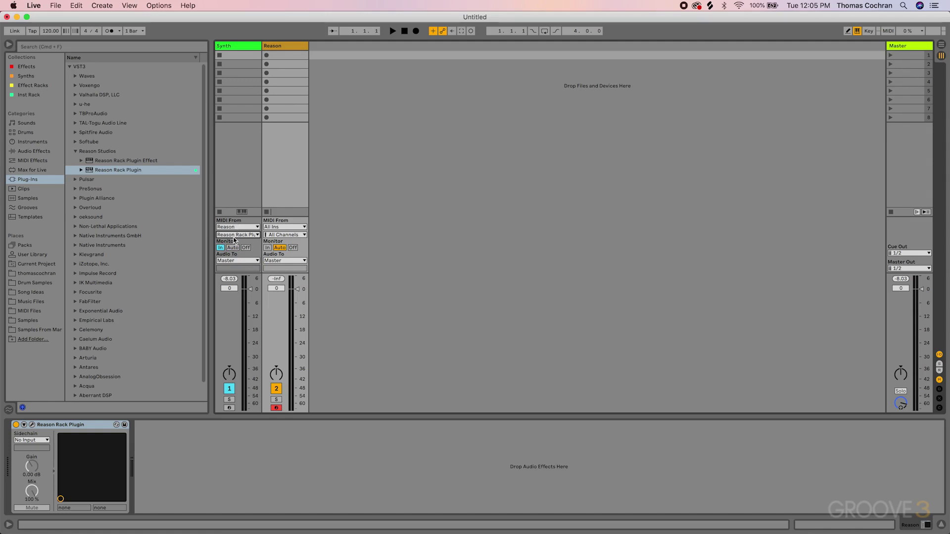
key("a")
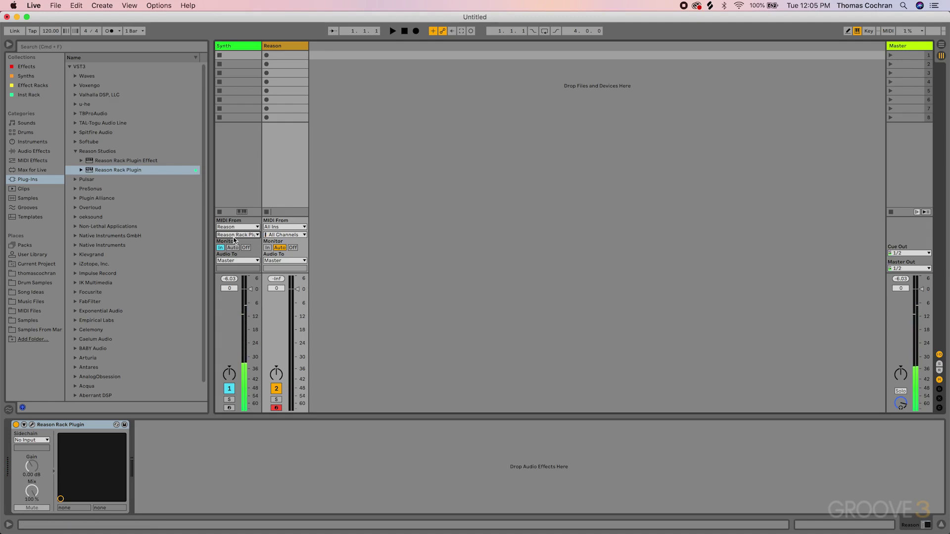
Turn on OCT UP and OCT DOWN in Scales & Chords and audition chords like F and Dm.
key("Tab")
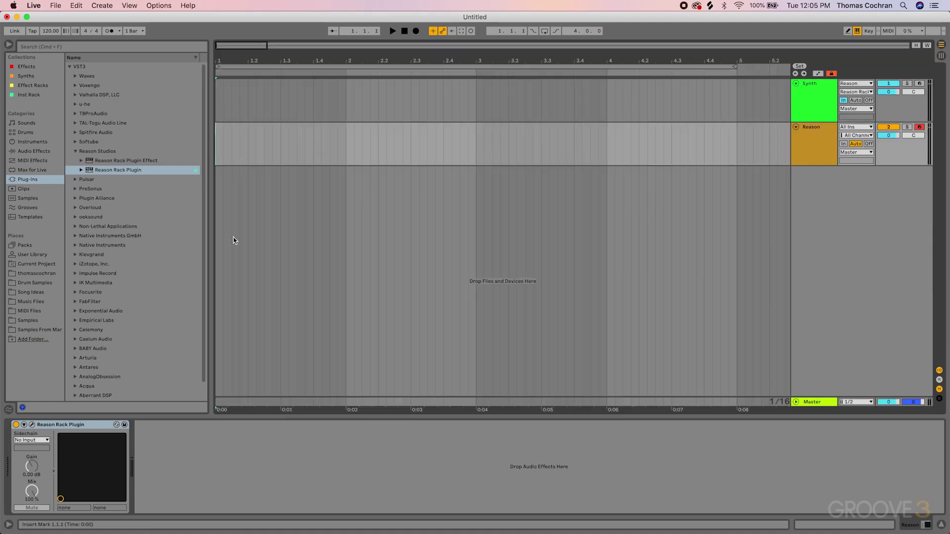
left_click(32, 424)
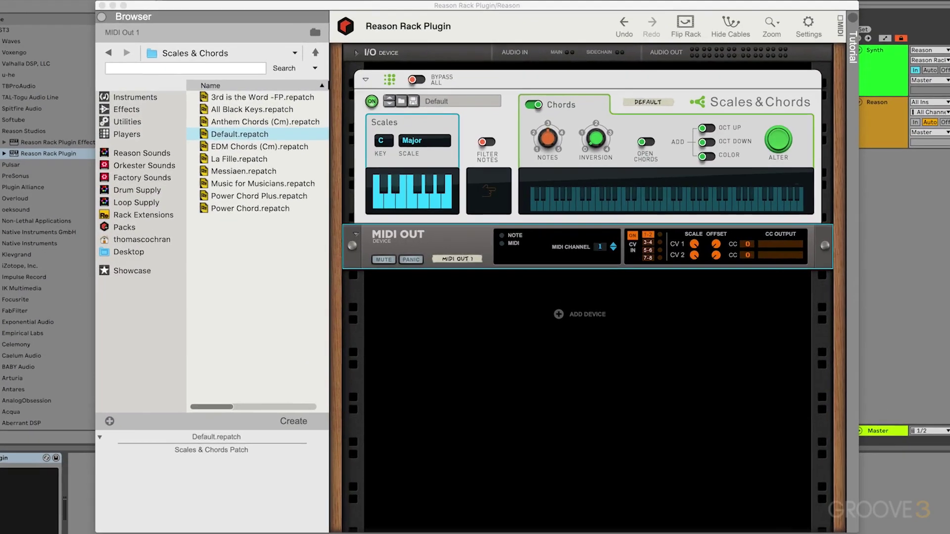
key("d")
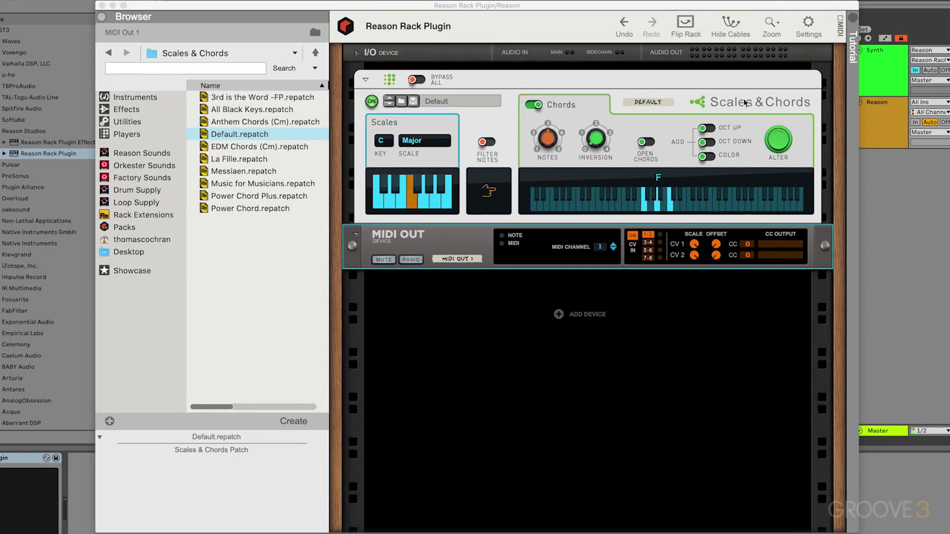
left_click(711, 132)
left_click(711, 132)
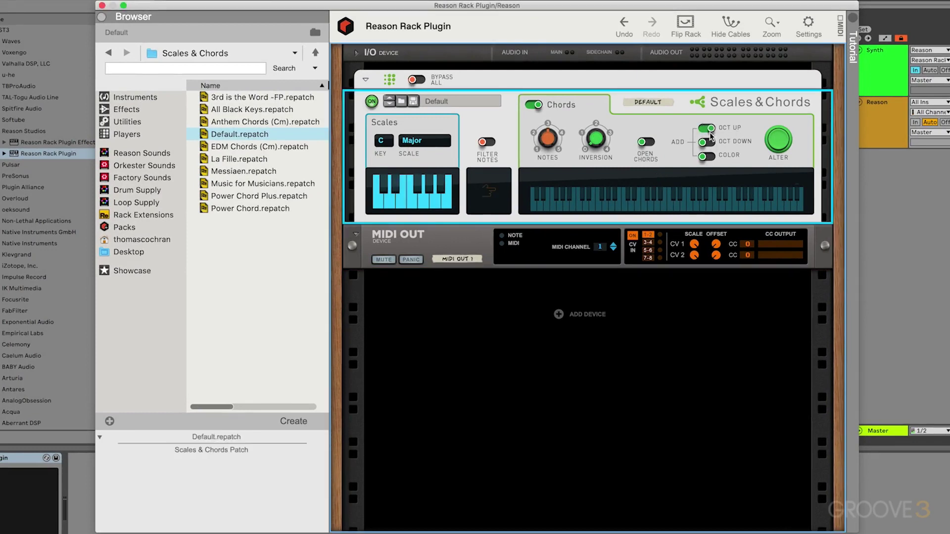
key("d")
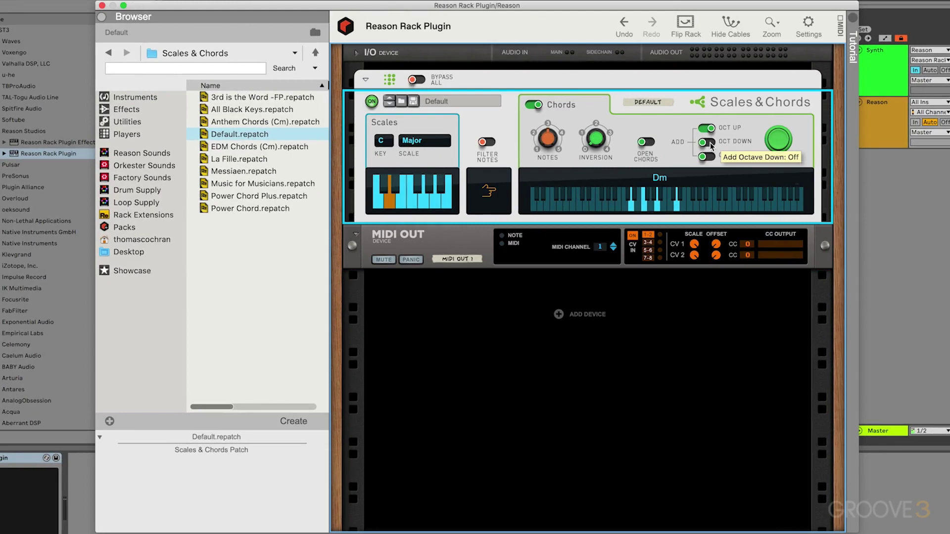
left_click(710, 146)
key("f")
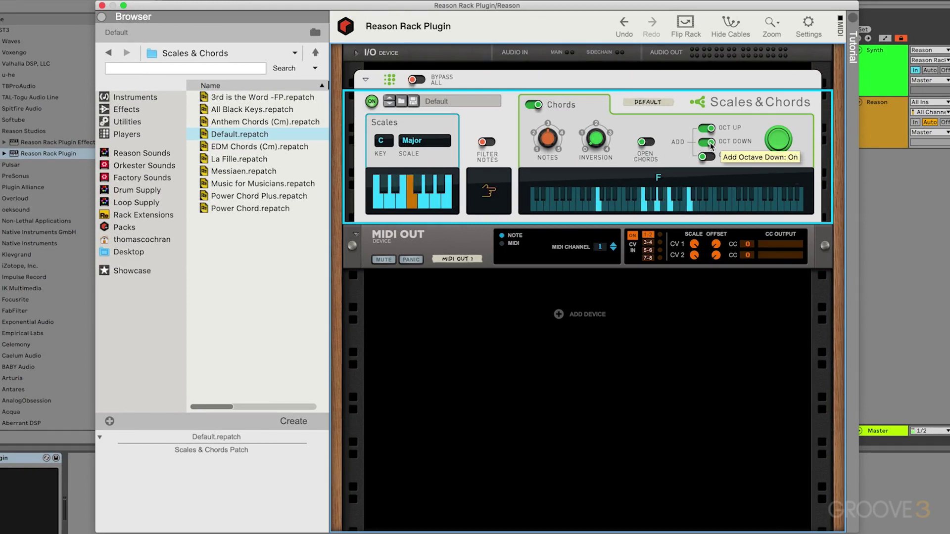
key("d")
key("s")
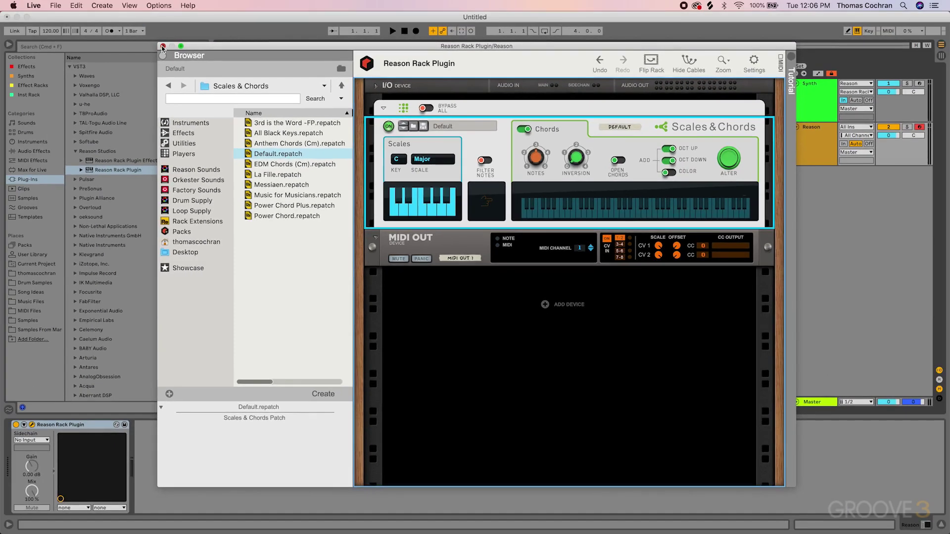
Group the Synth and Reason tracks into a new group track with Cmd+G.
key("super+alt+p")
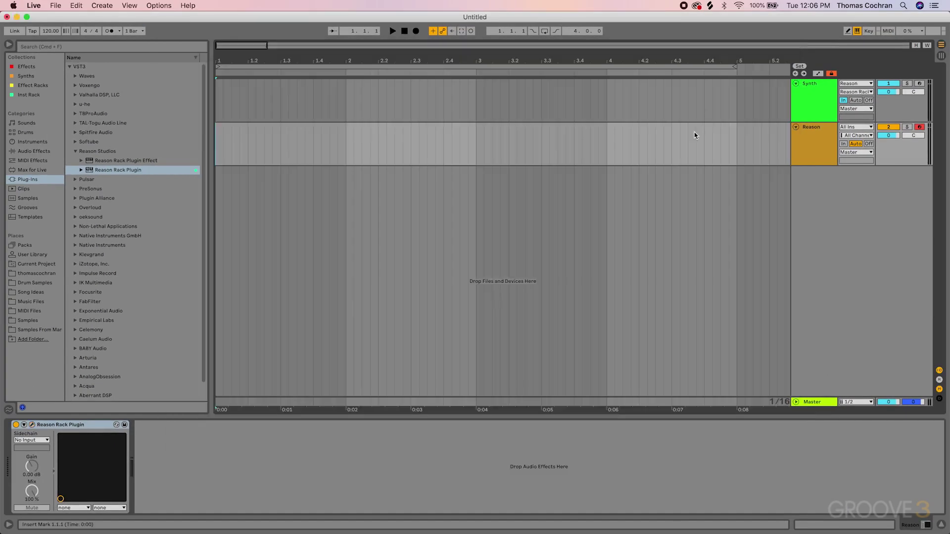
left_click(813, 115)
left_click(814, 141, "shift")
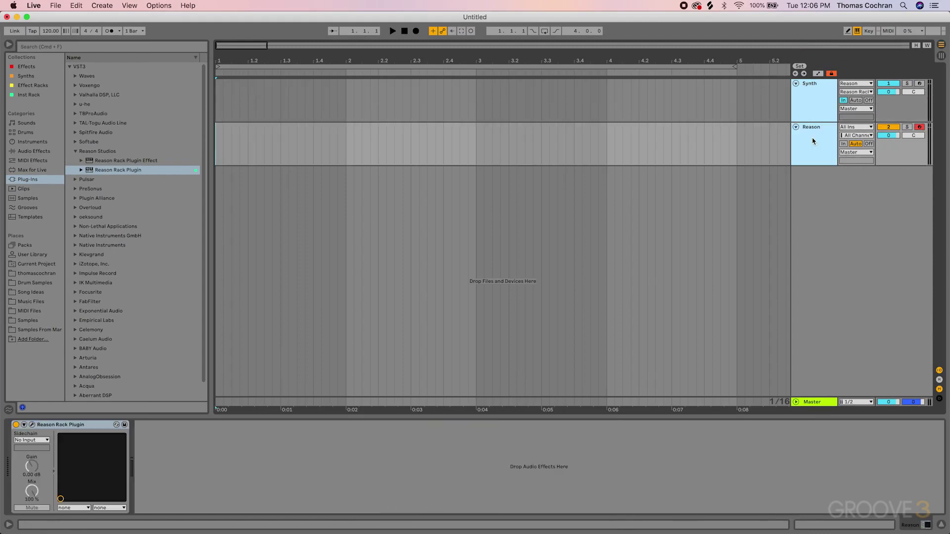
key("super+g")
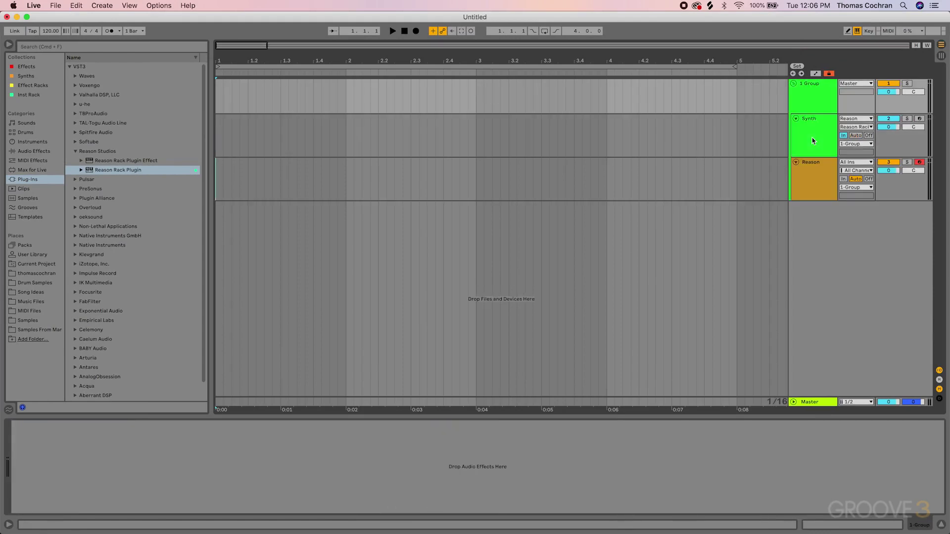
left_click(809, 148)
left_click(812, 170, "shift")
right_click(812, 171)
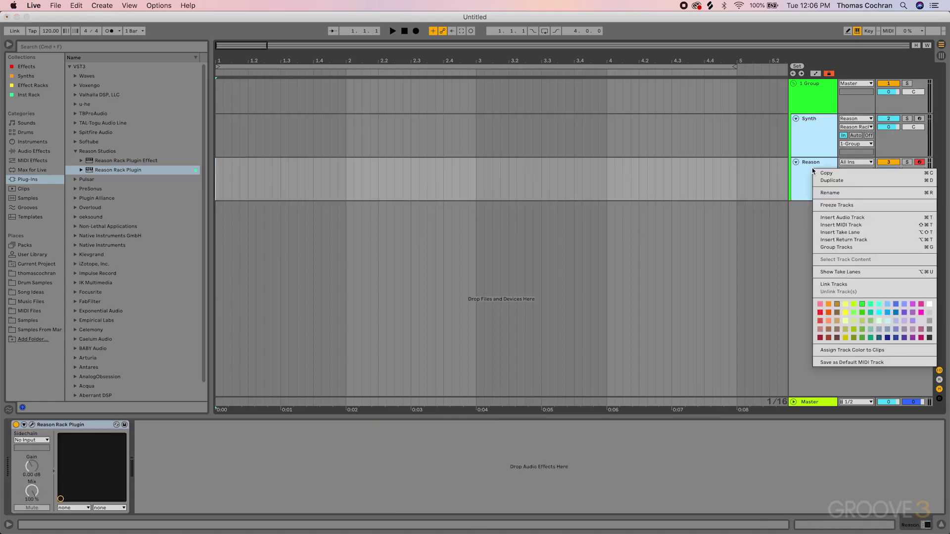
key("Escape")
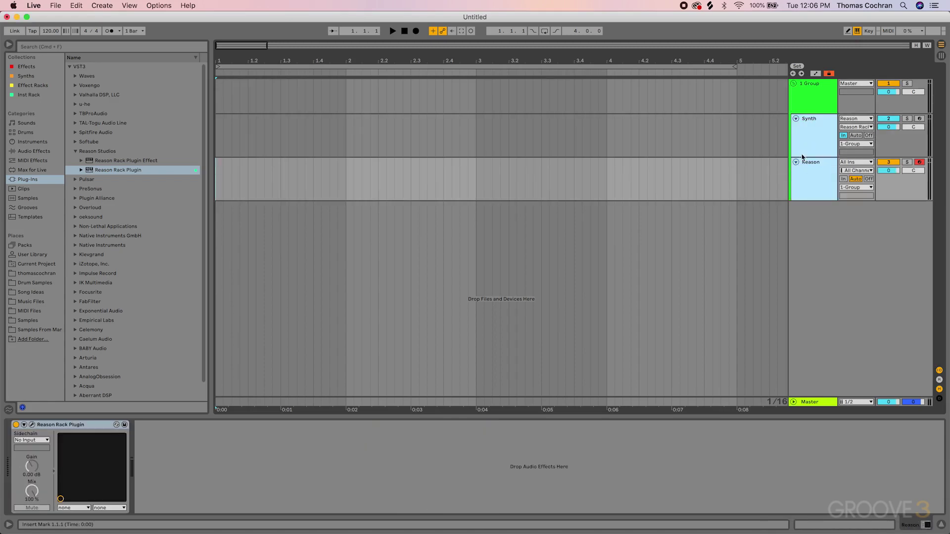
Rename the group track to 'Synth'.
left_click(814, 141)
left_click(811, 92)
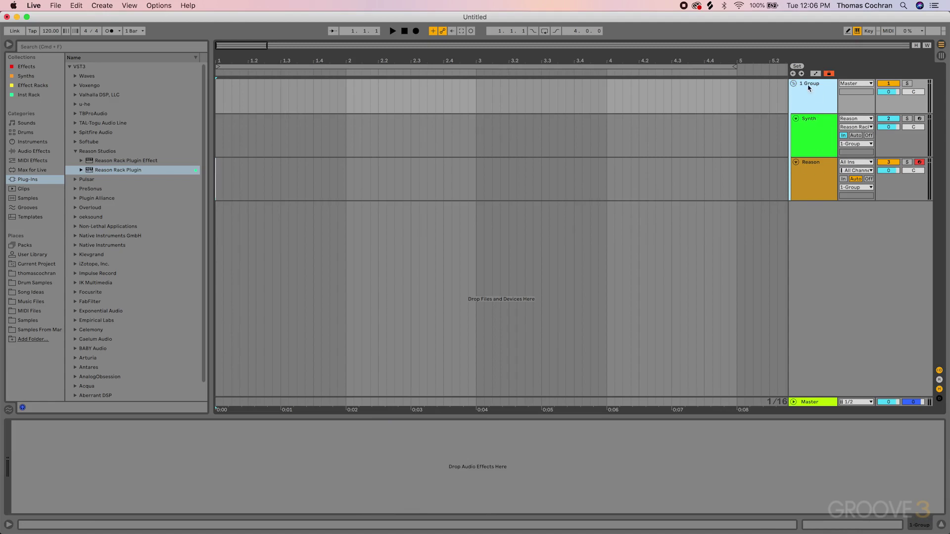
left_click(793, 84)
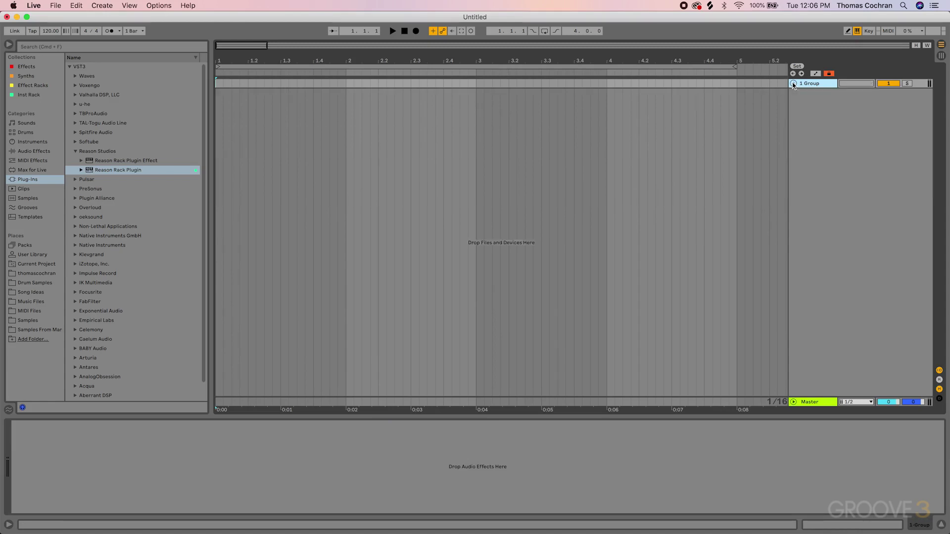
left_click(793, 84)
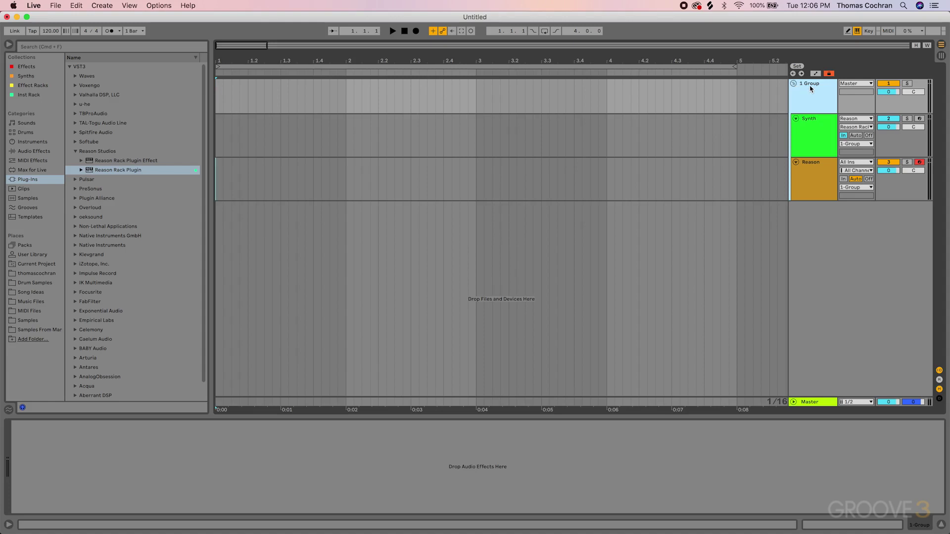
key("super+r")
type("Synth")
key("Return")
Assign the group's green colour to its grouped tracks and clips.
left_click(817, 124)
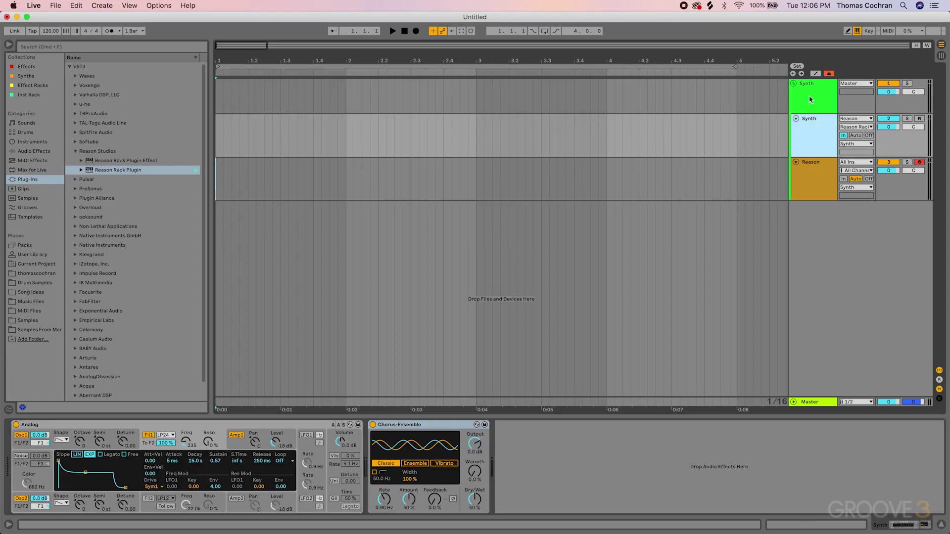
left_click(811, 99)
right_click(810, 99)
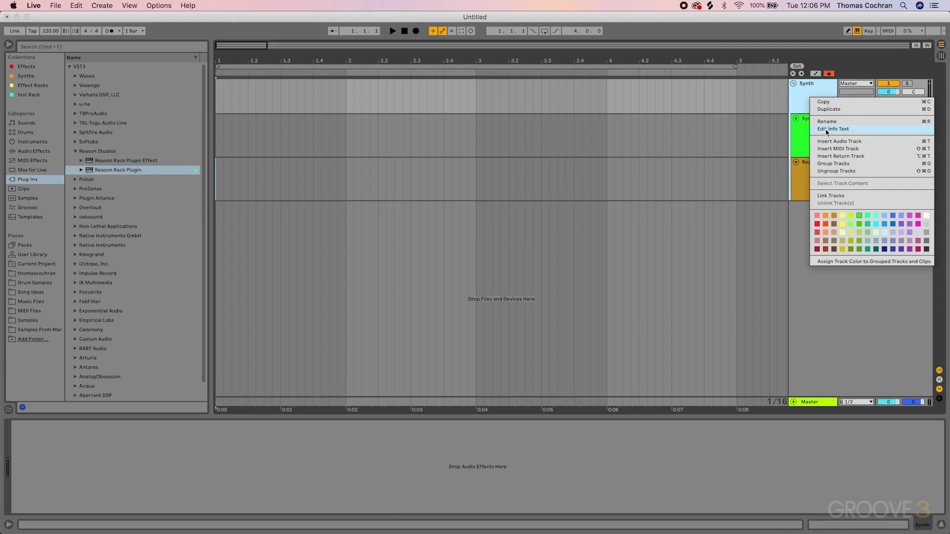
left_click(855, 261)
left_click(815, 128)
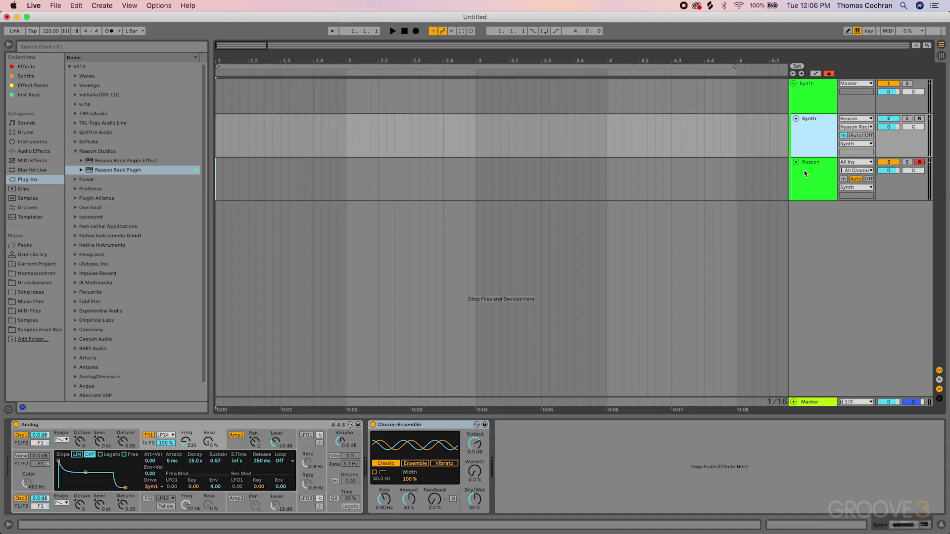
left_click(814, 181)
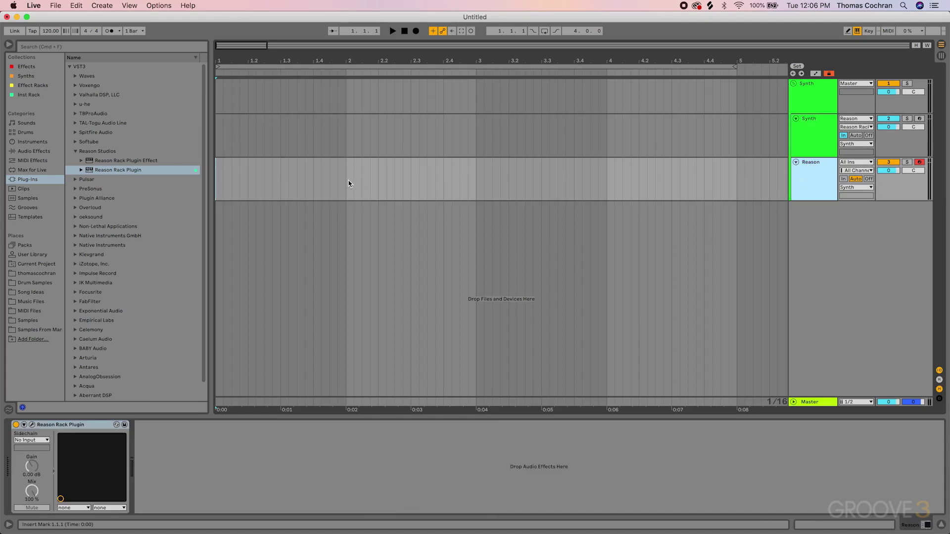
left_click_drag(347, 180, 126, 180)
key("super+shift+m")
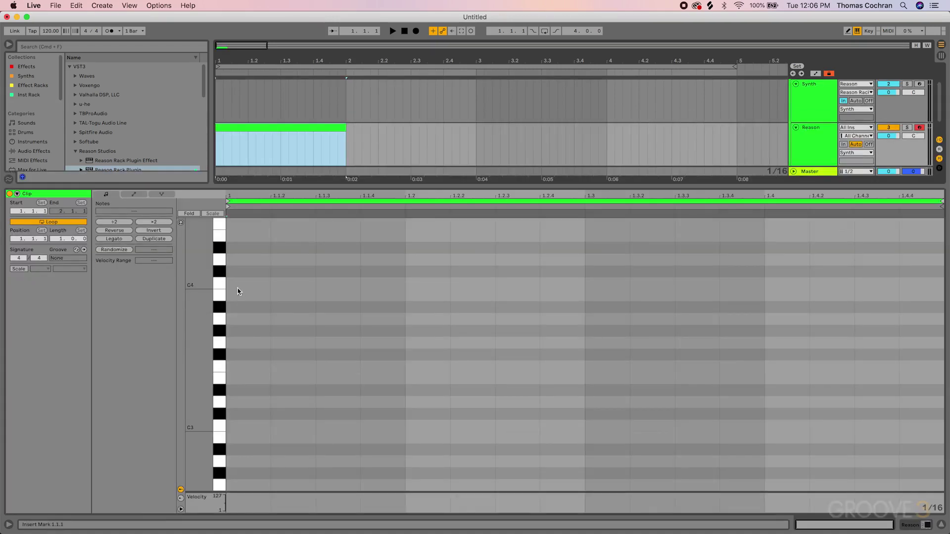
double_click(238, 285)
left_click_drag(270, 284, 495, 284)
left_click_drag(553, 299, 585, 299)
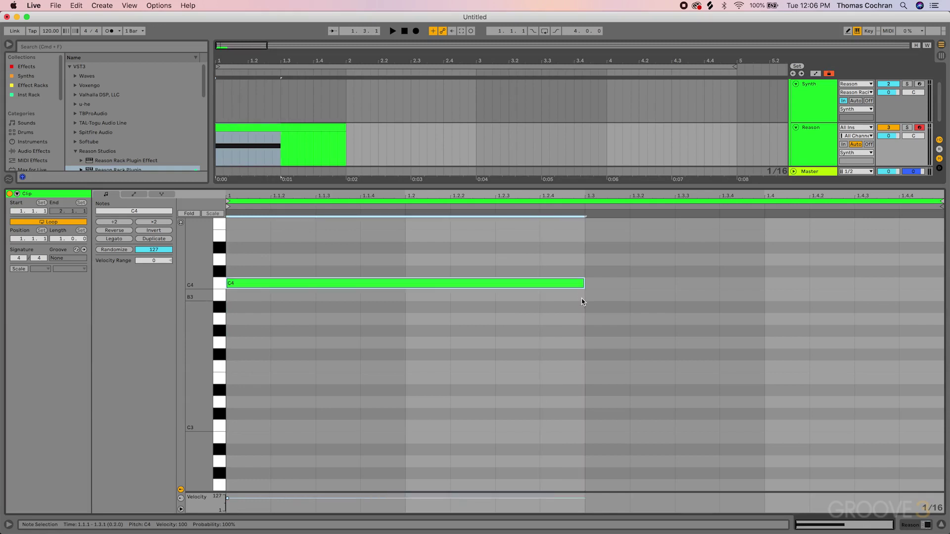
key("shift+Down")
key("space")
key("space")
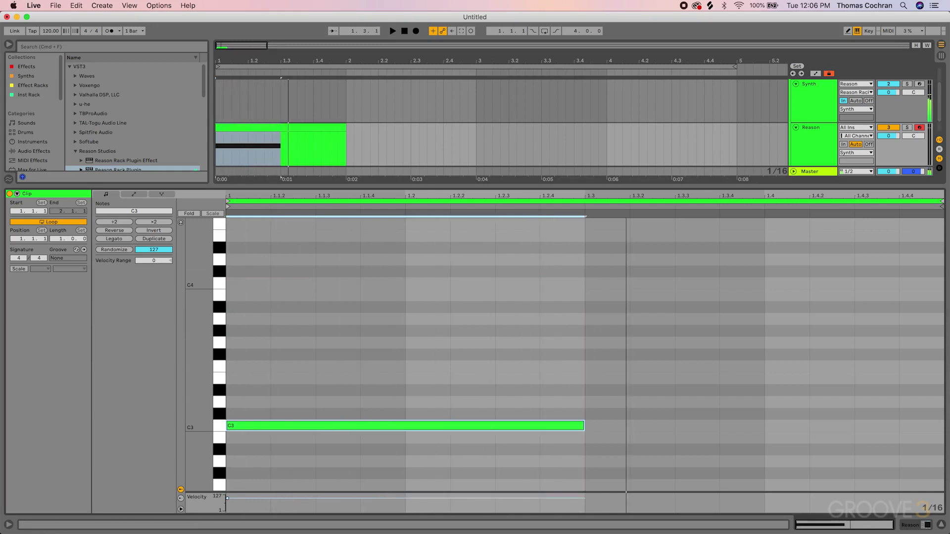
key("super+g")
left_click(815, 103)
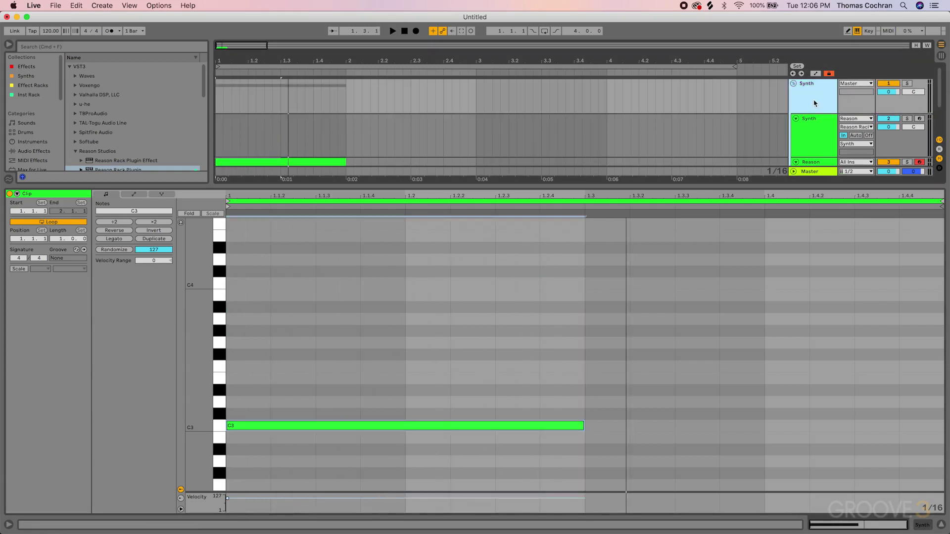
left_click(310, 162)
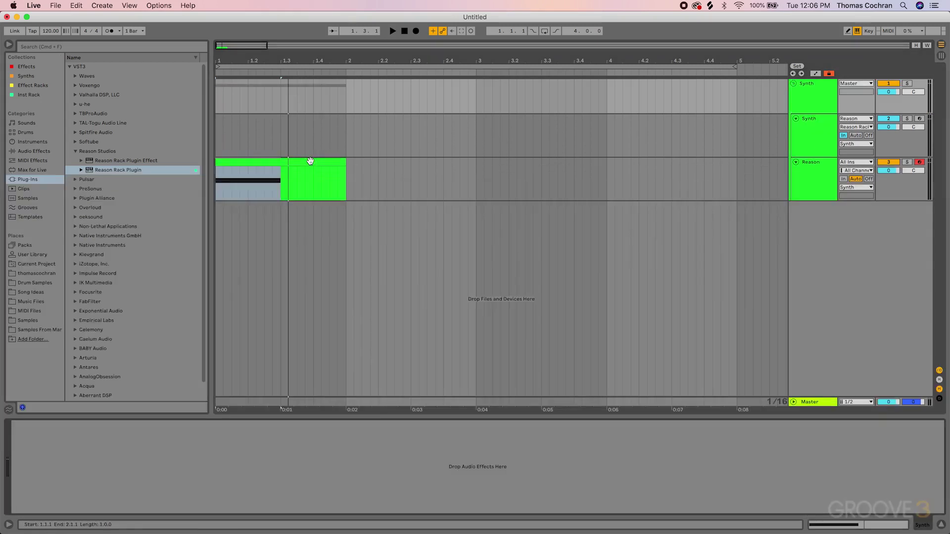
key("Delete")
left_click(310, 164)
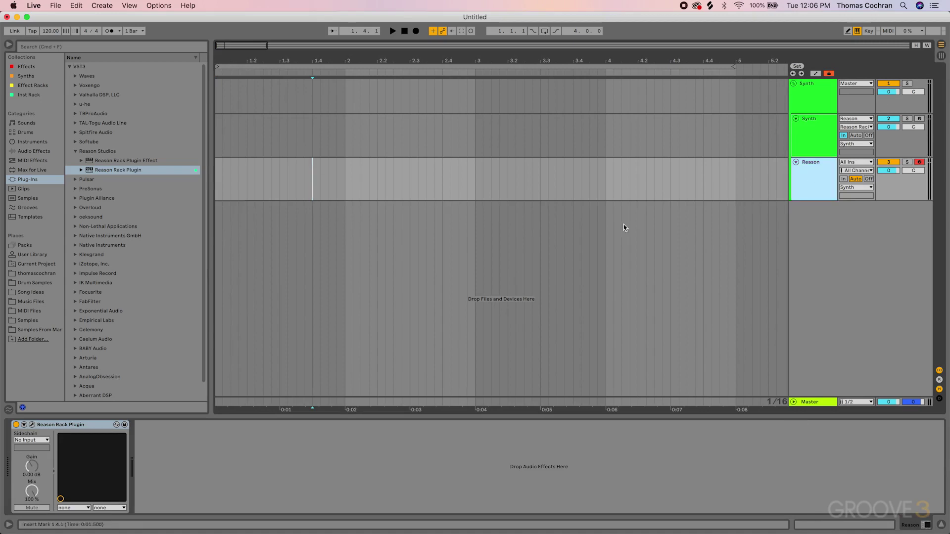
Place a Dual Arpeggio with its Default Arp patch between Scales & Chords and MIDI Out.
left_click(32, 425)
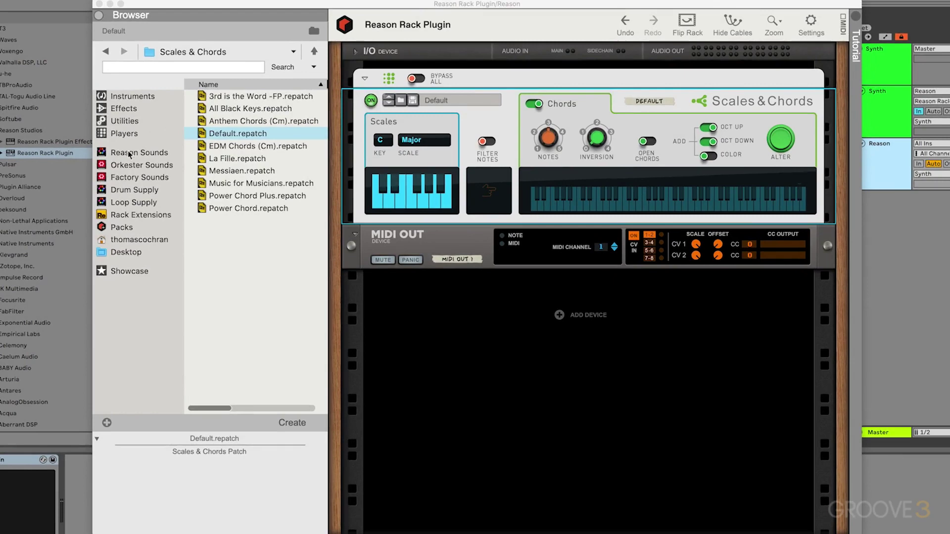
left_click(181, 154)
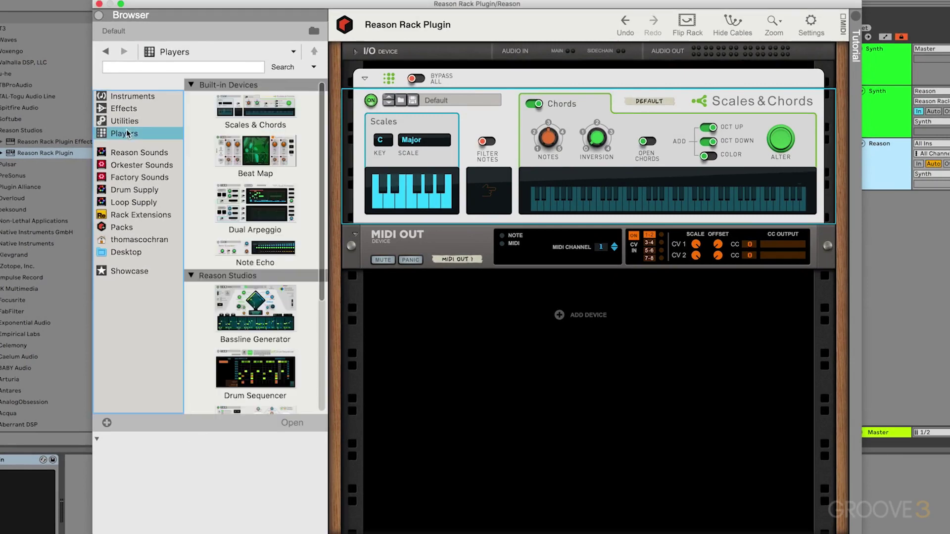
left_click_drag(255, 205, 458, 227)
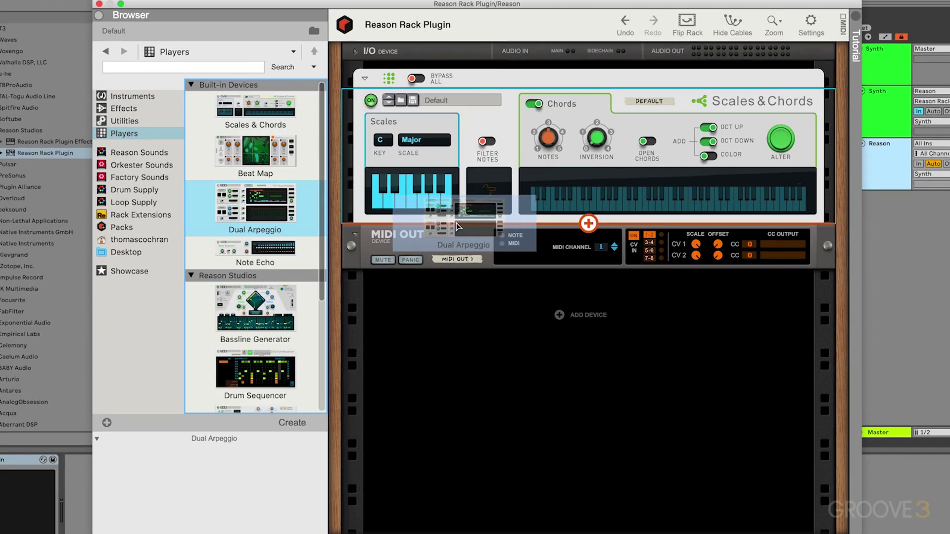
mouse_move(457, 227)
left_mouse_down()
mouse_move(457, 283)
mouse_move(459, 226)
left_mouse_up()
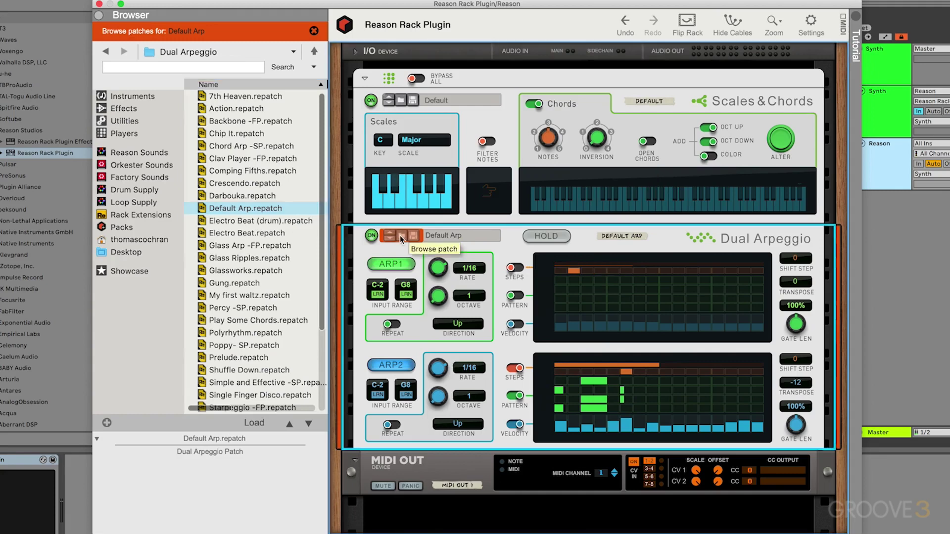
Load the Tic Toc -FP patch, then Up vs Down, into the Dual Arpeggio and browse Players.
scroll(272, 245, "down", 5)
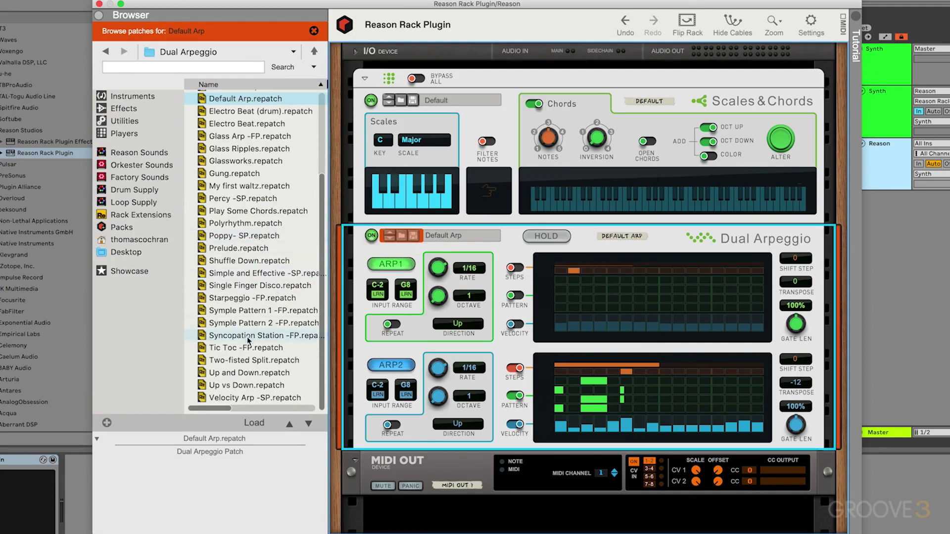
left_click_drag(246, 348, 519, 326)
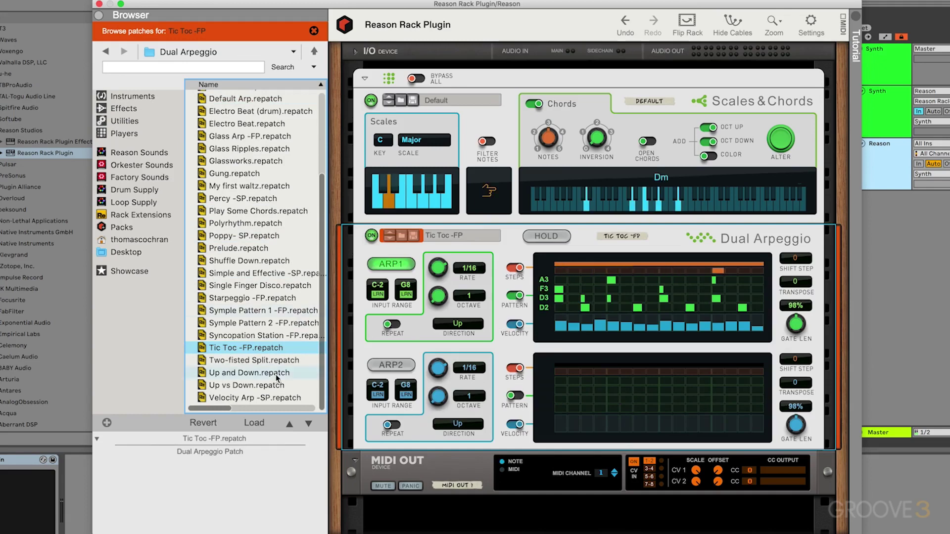
left_click_drag(256, 388, 552, 328)
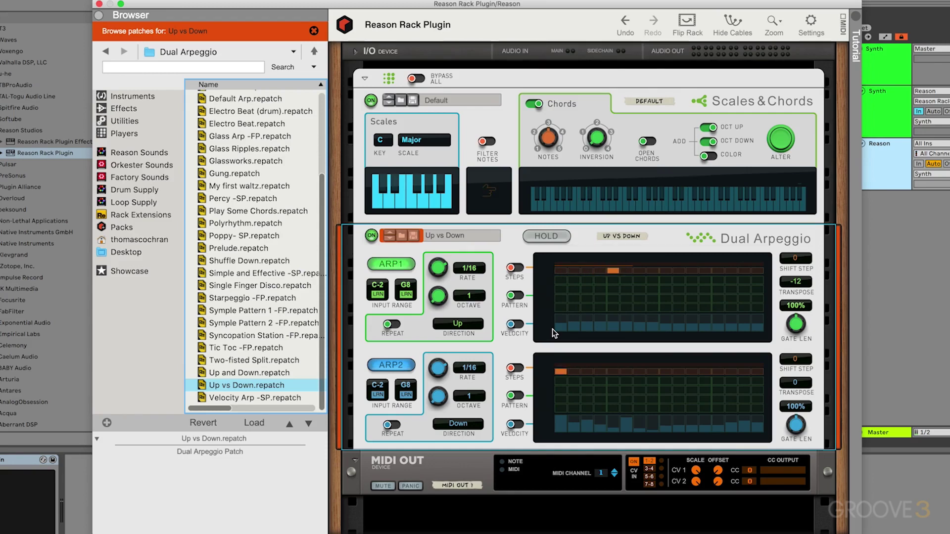
left_click(125, 134)
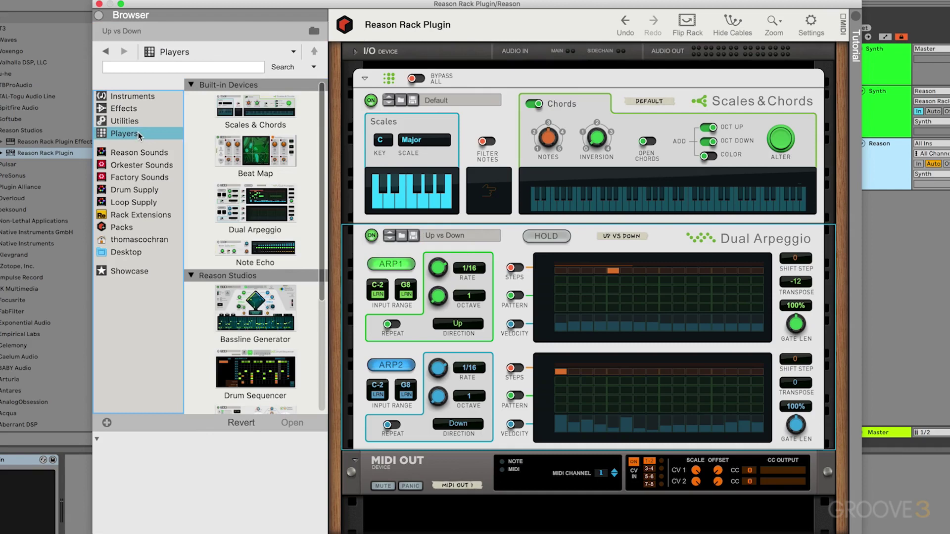
left_click(261, 161)
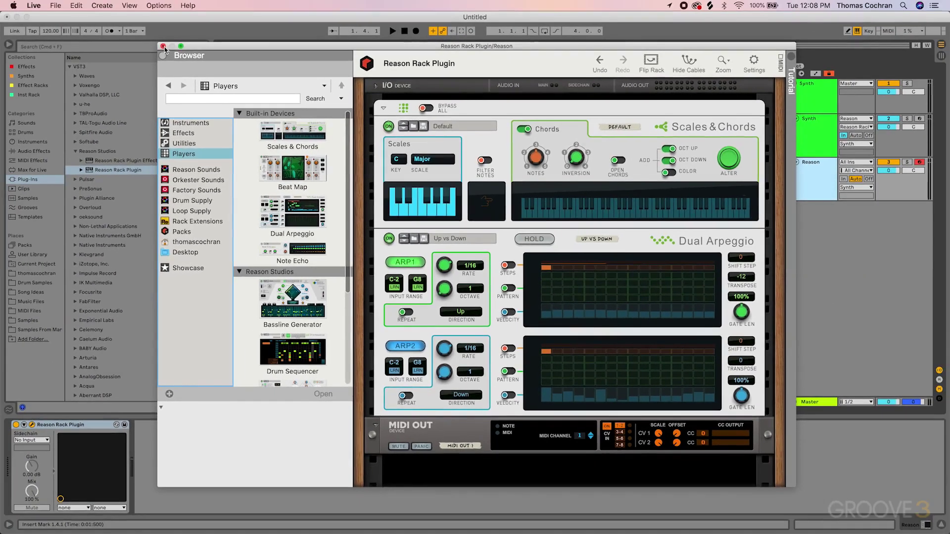
Insert a '4 MIDI' track with MIDI From Reason / Reason Rack Plugin and arm it.
left_click(162, 46)
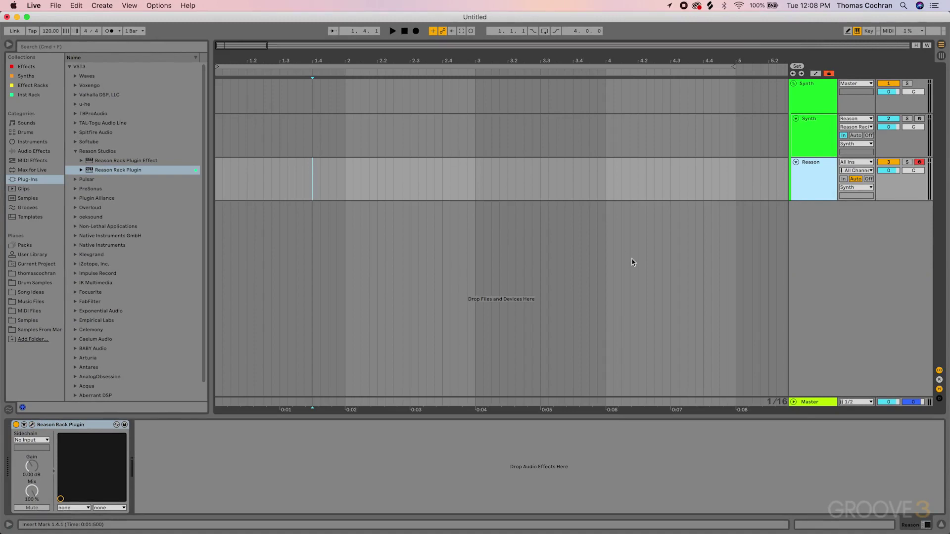
right_click(811, 245)
left_click(823, 256)
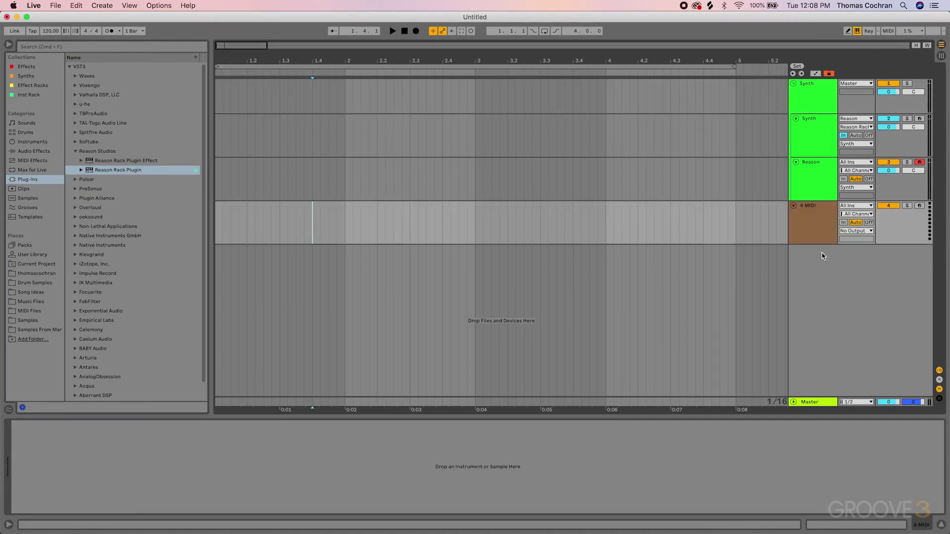
left_click(856, 206)
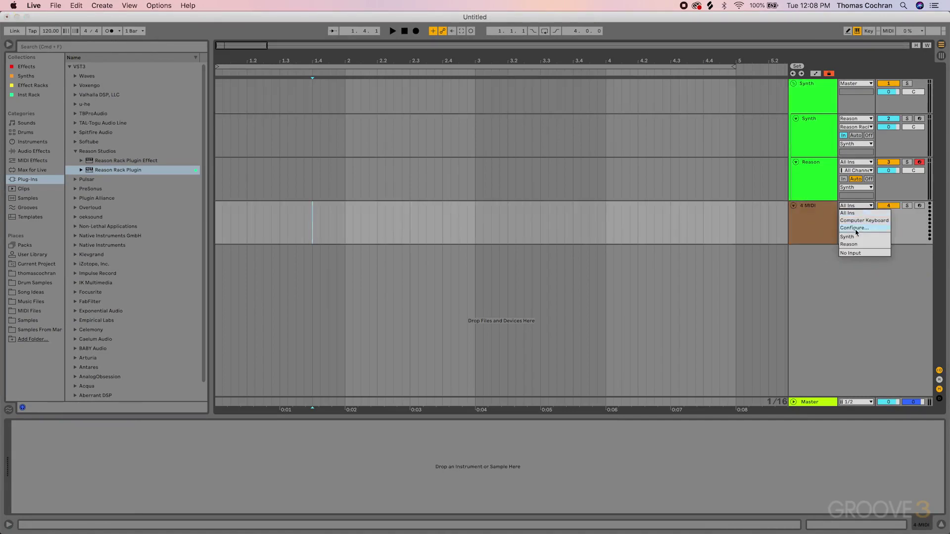
left_click(857, 247)
left_click(854, 216)
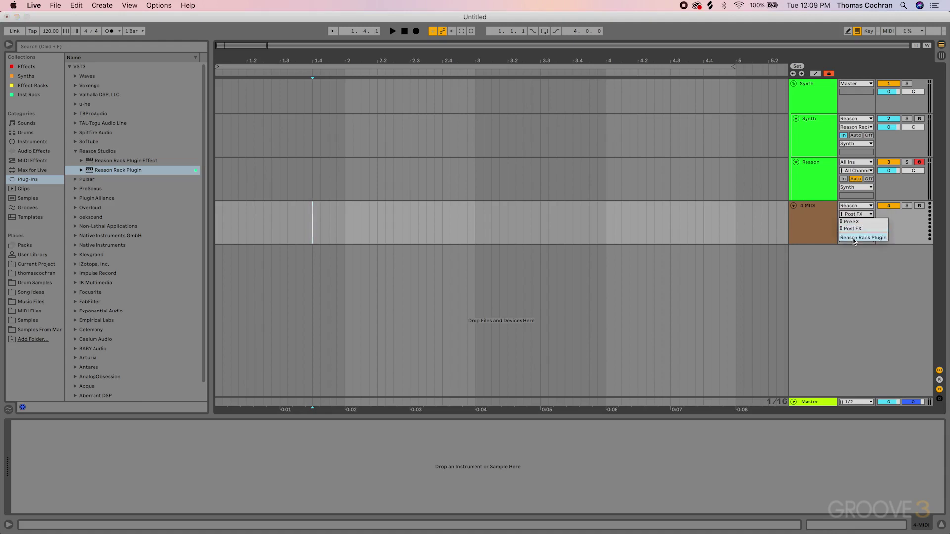
left_click(854, 238)
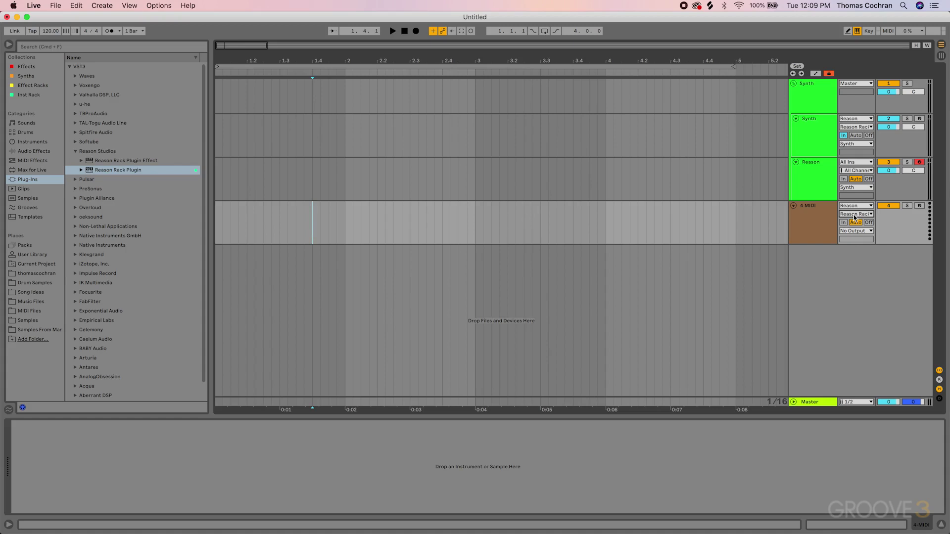
left_click(919, 205)
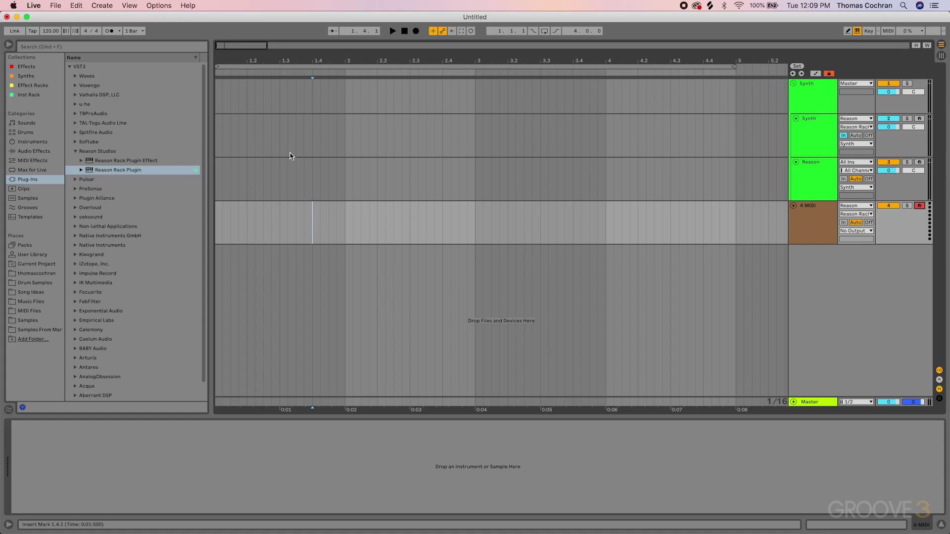
Create a one-bar MIDI clip on the Reason track holding a C4 note lengthened to 1.3.2.
left_click(345, 175)
left_click(346, 146)
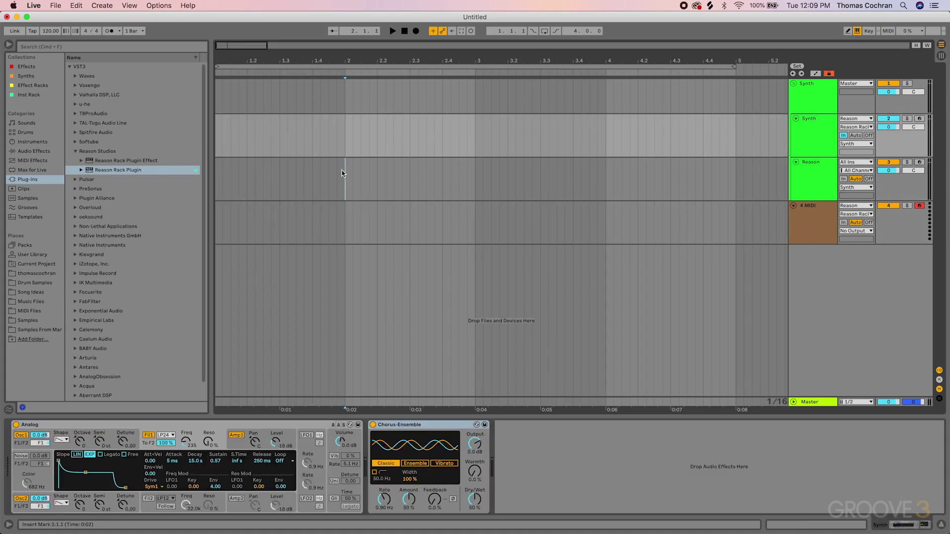
left_click_drag(343, 173, 138, 187)
key("super+shift+m")
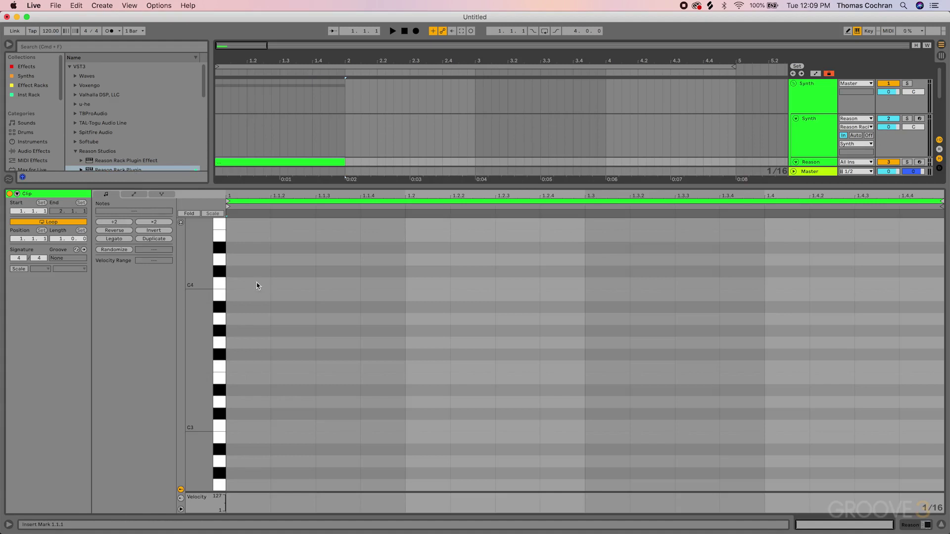
double_click(256, 286)
left_click_drag(270, 287, 940, 265)
key("shift+Tab")
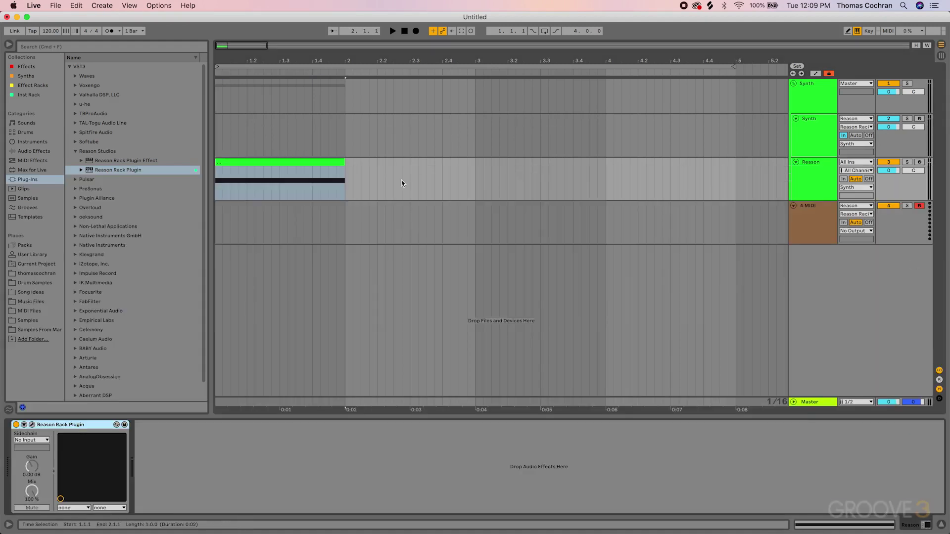
Record the arpeggiated output onto the 4 MIDI track, then stop.
left_click(404, 31)
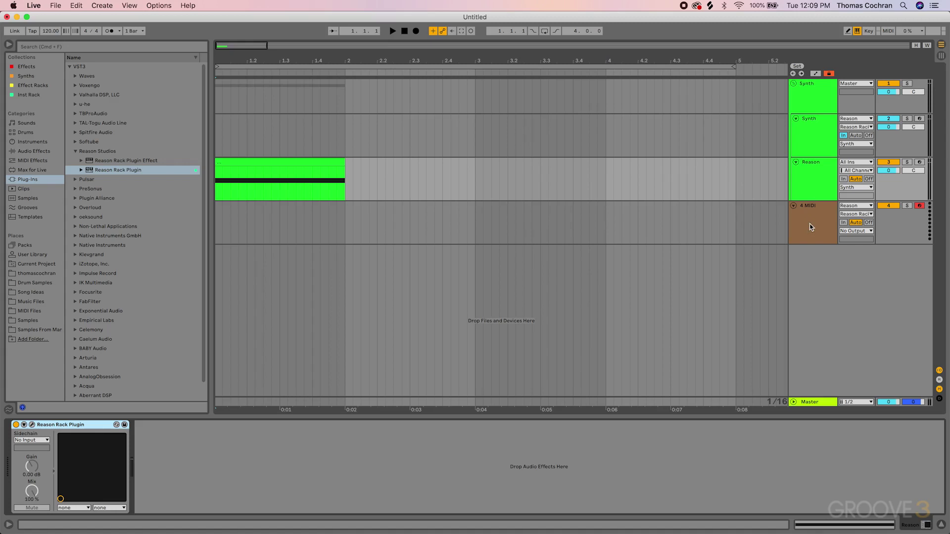
left_click(415, 32)
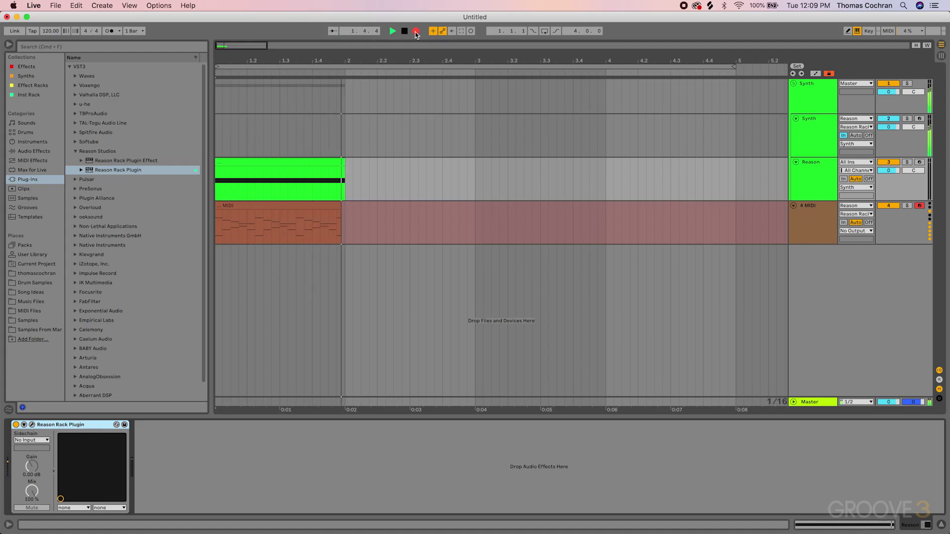
key("space")
Delete the recorded clip's empty tail and view its notes across a wider octave range.
left_click_drag(395, 222, 346, 222)
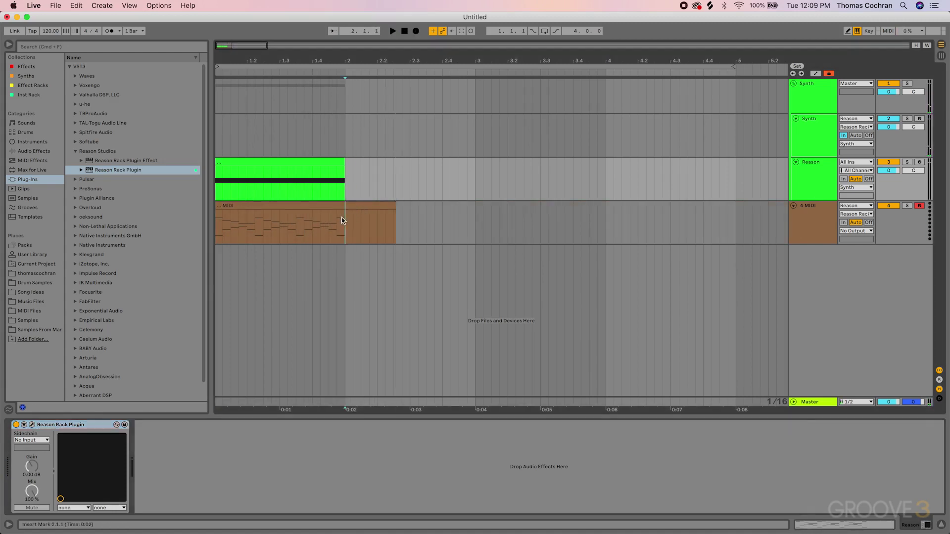
key("Delete")
double_click(287, 223)
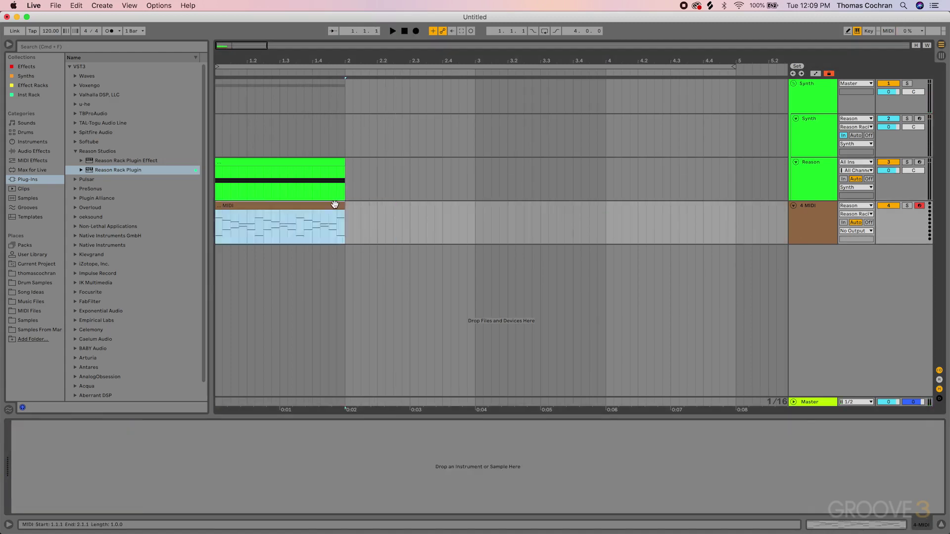
left_click_drag(210, 286, 204, 283)
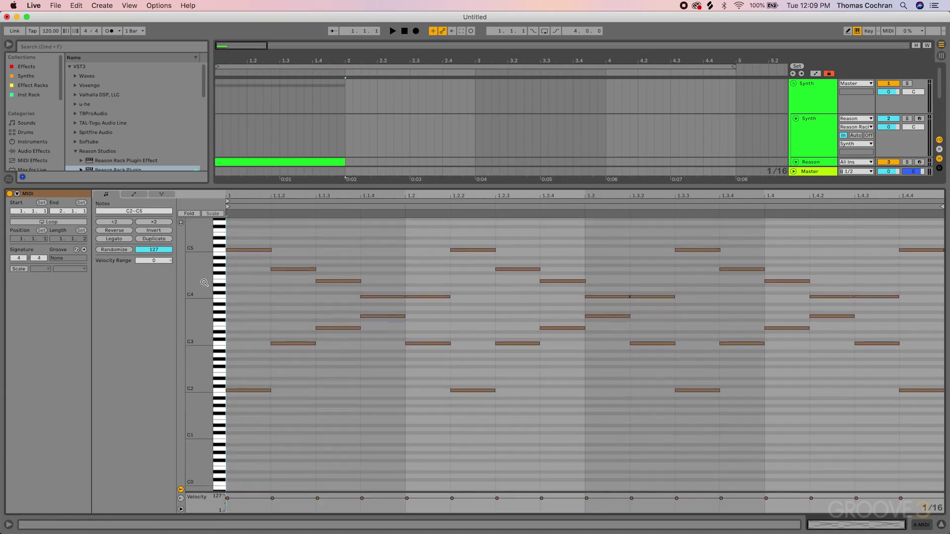
key("shift+Tab")
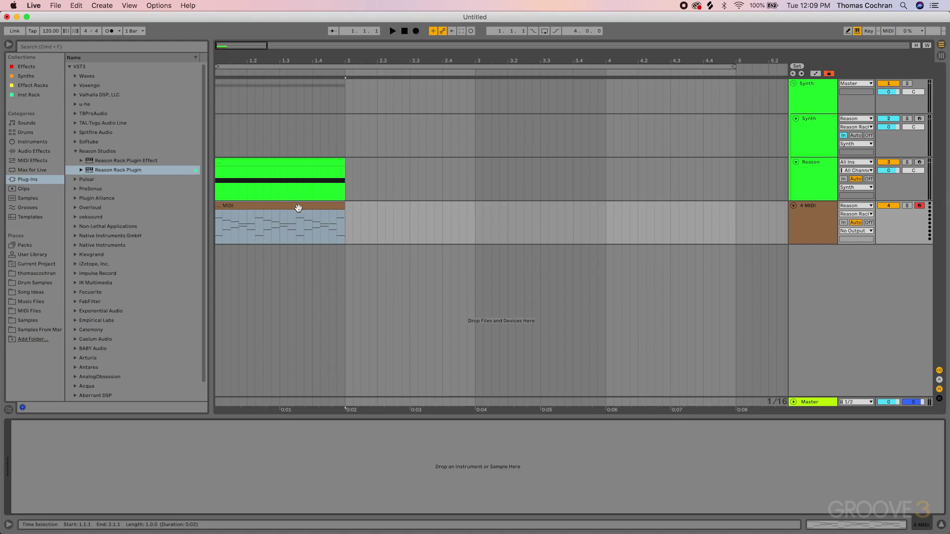
Move the recorded clip onto the Synth track, deactivate the Reason track, solo Synth and play.
left_click_drag(297, 206, 293, 136)
left_click(331, 170)
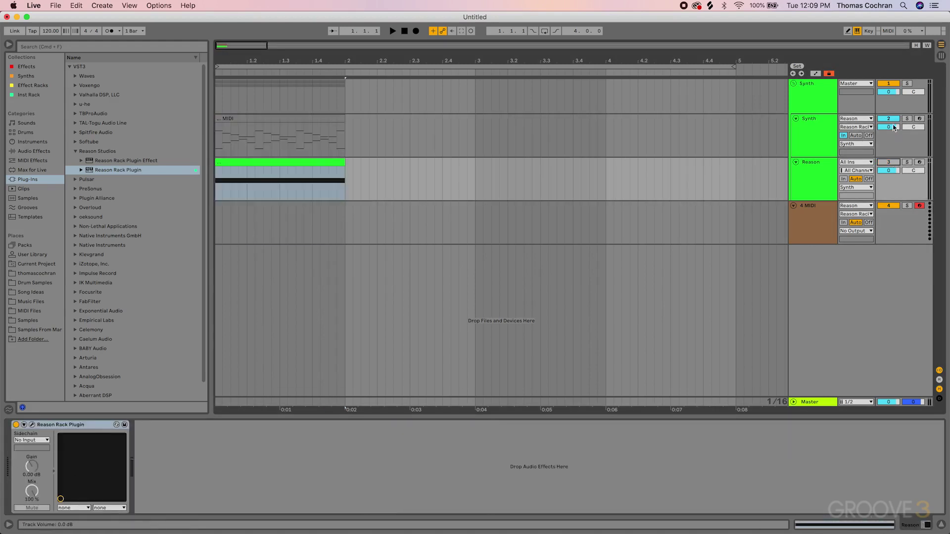
left_click(855, 135)
left_click(907, 119)
key("space")
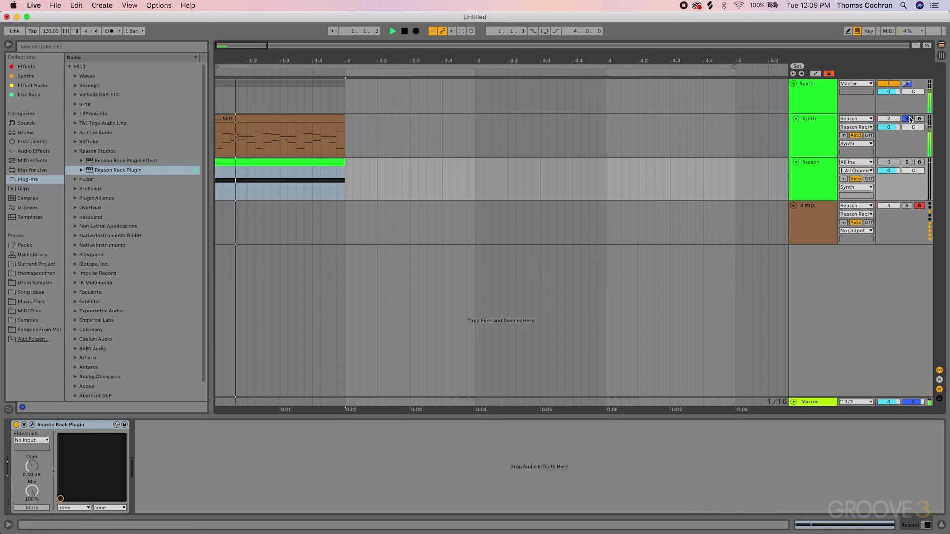
key("space")
Transpose all the Synth clip's notes down an octave, then up four semitones, auditioning the result.
double_click(314, 119)
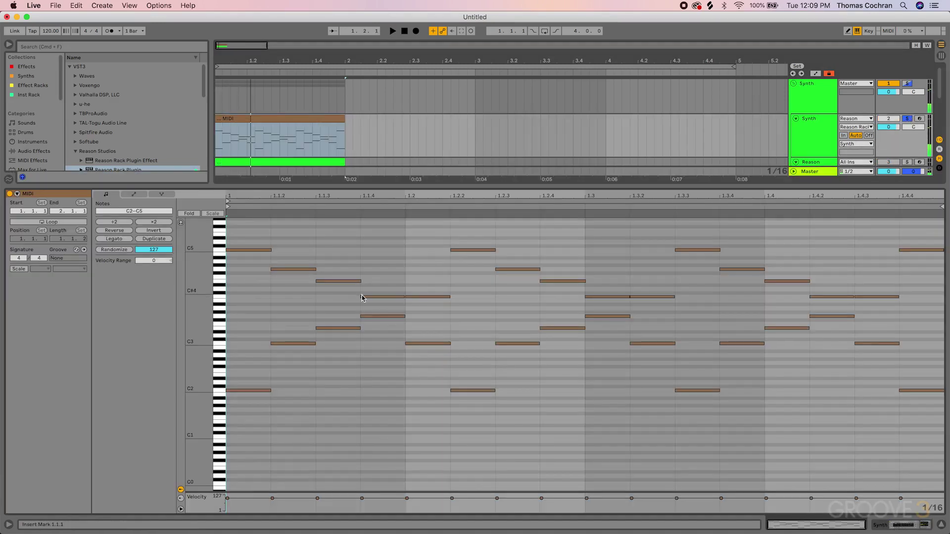
key("super+a")
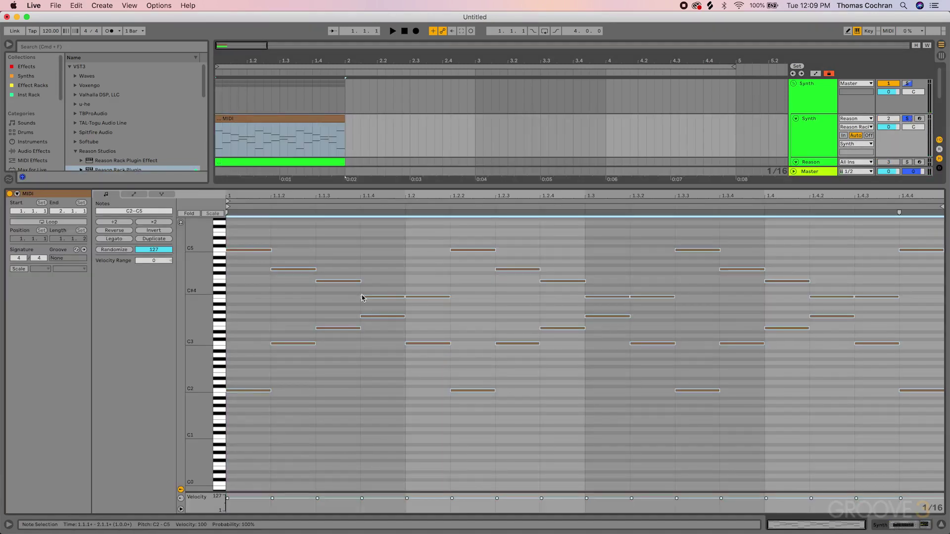
key("shift+Down")
key("space")
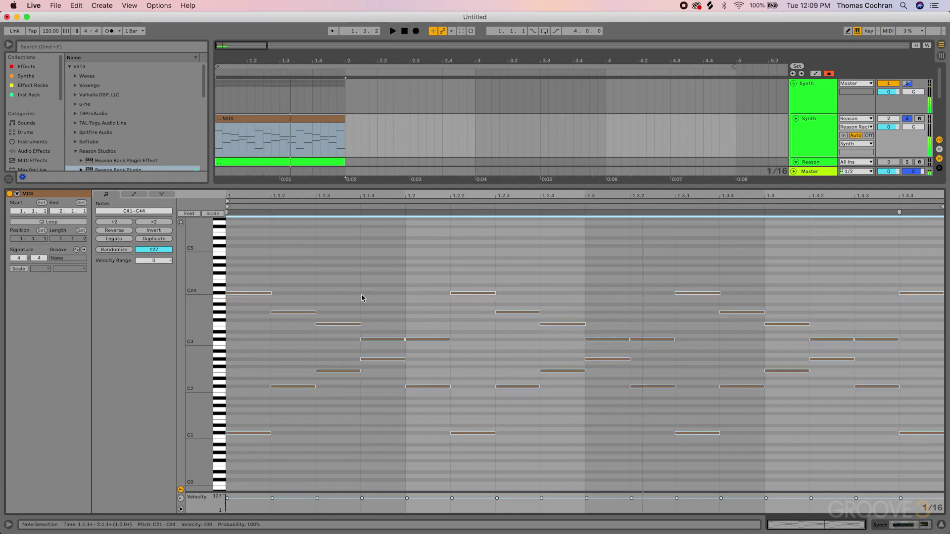
key("Up")
key("Up")
key("Up")
key("Up")
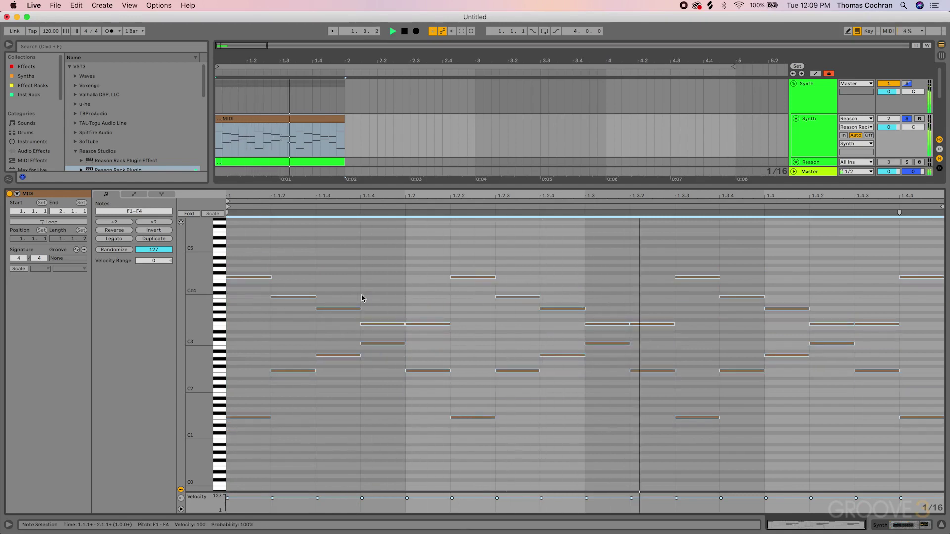
key("shift+Tab")
key("space")
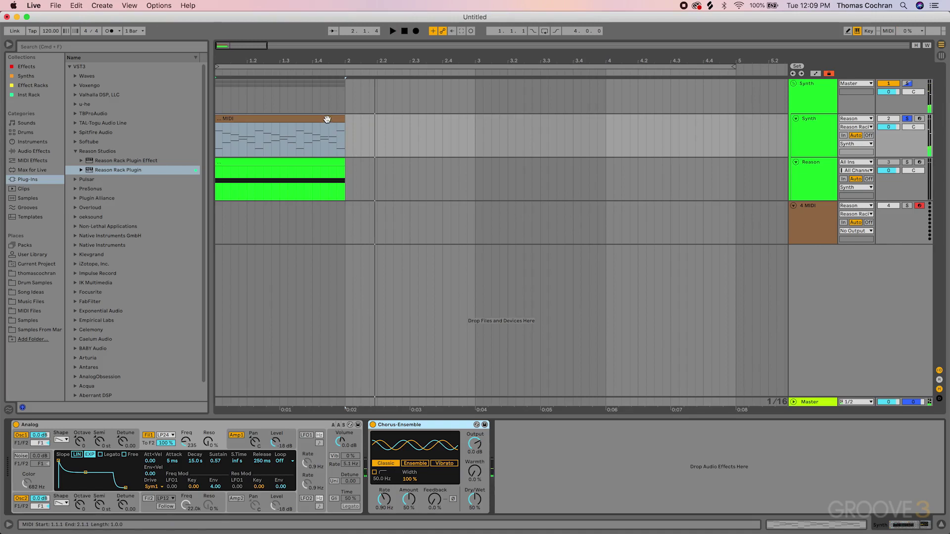
Raise the clip's opening F4 note to F5, play it, and return to the devices.
double_click(326, 119)
left_click(255, 277)
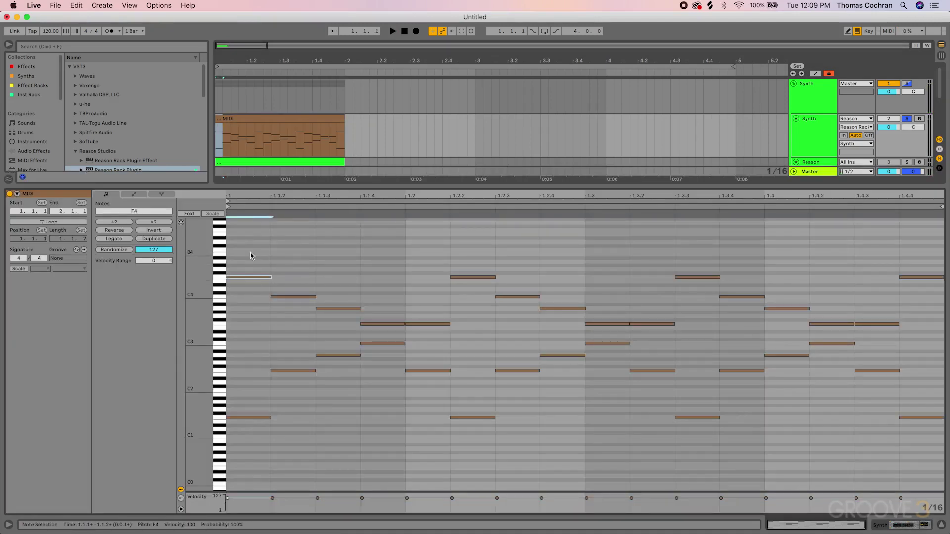
key("shift+Up")
key("space")
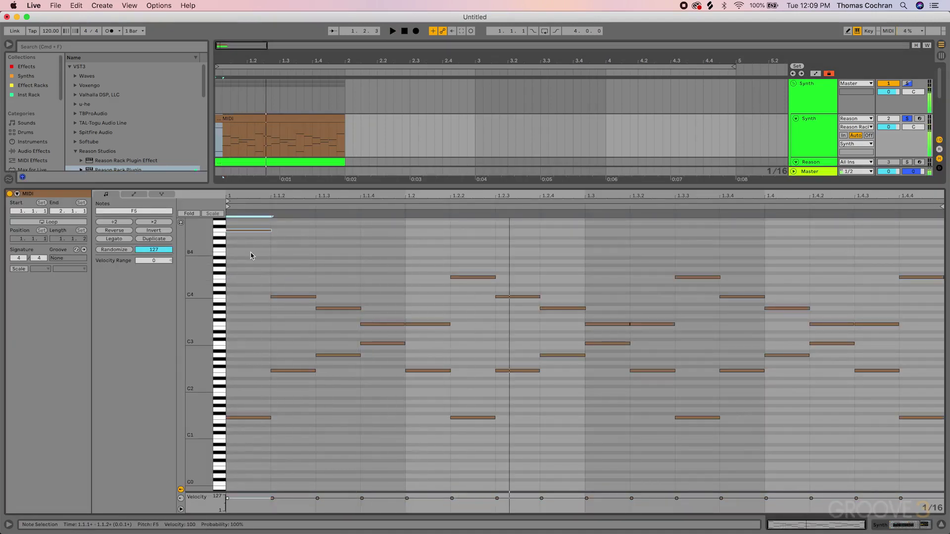
key("shift+Tab")
key("space")
left_click(279, 123)
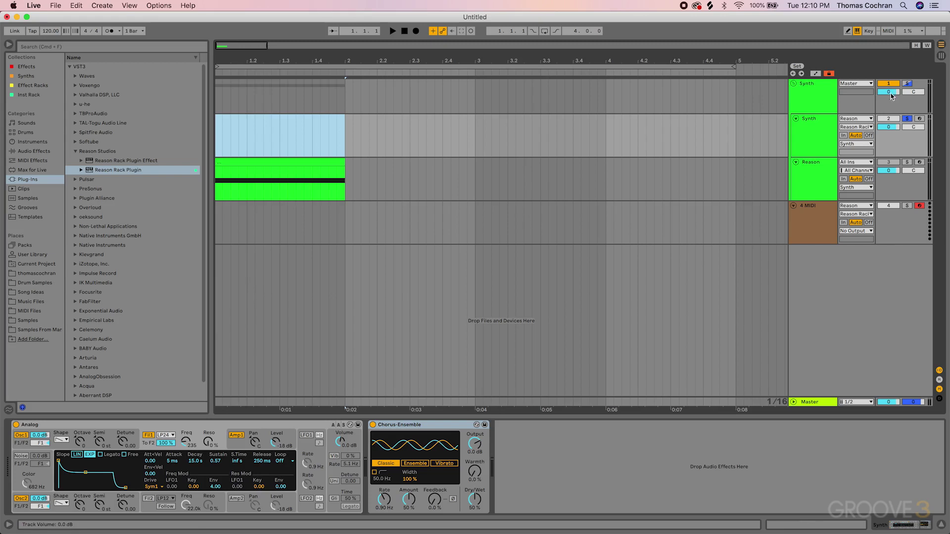
Fold and un-solo the Synth group, then disarm and fold the 4 MIDI track.
left_click(829, 91)
left_click(793, 84)
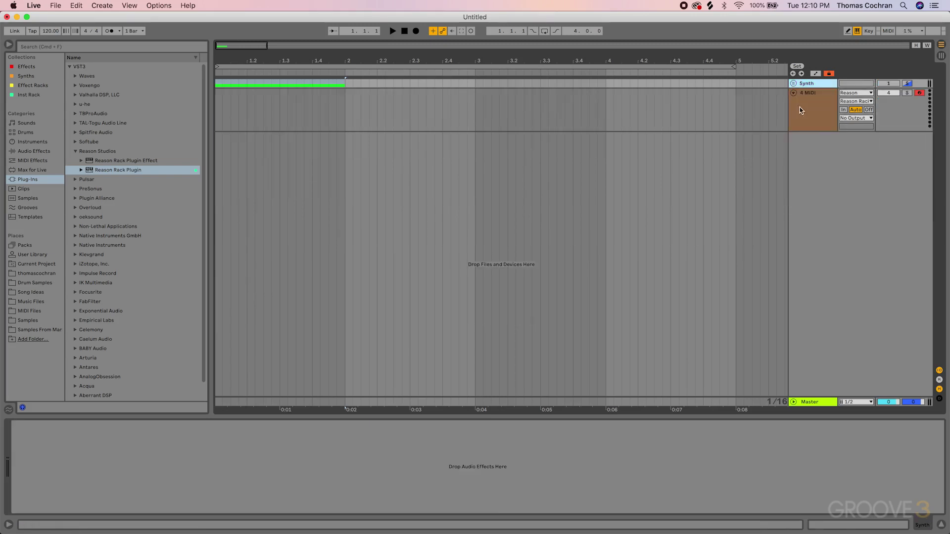
left_click(907, 84)
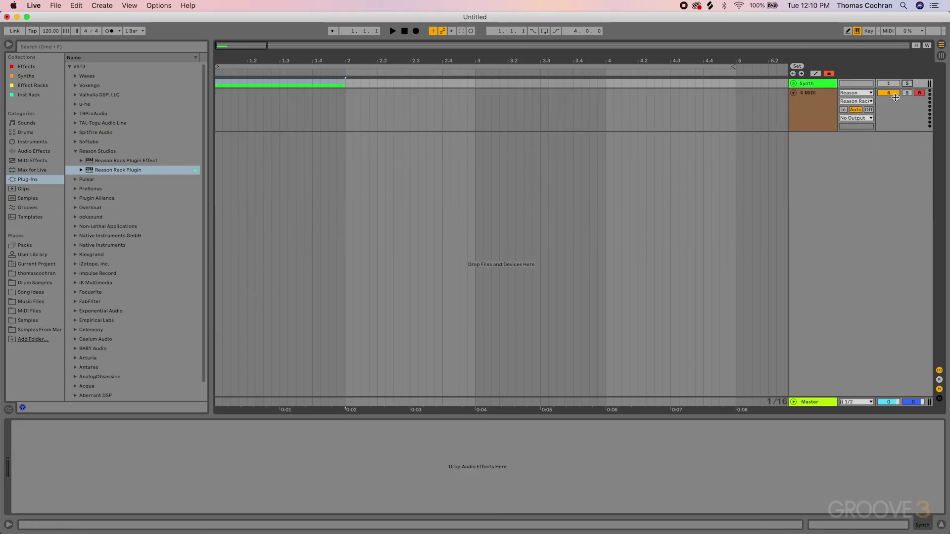
left_click(919, 93)
left_click(835, 107)
left_click(793, 93)
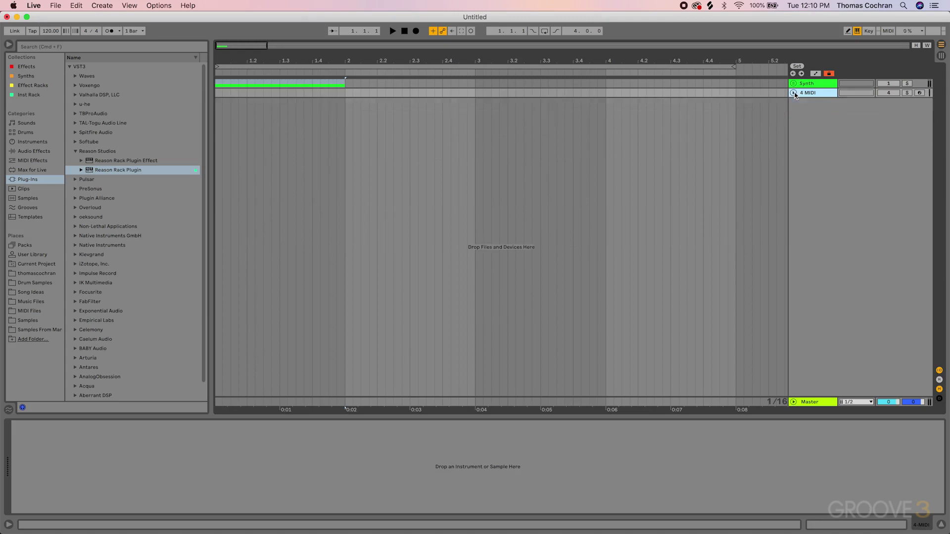
Insert a new MIDI track with Reason Rack Plugin and Dr. OctoRex loaded.
right_click(800, 144)
left_click(814, 158)
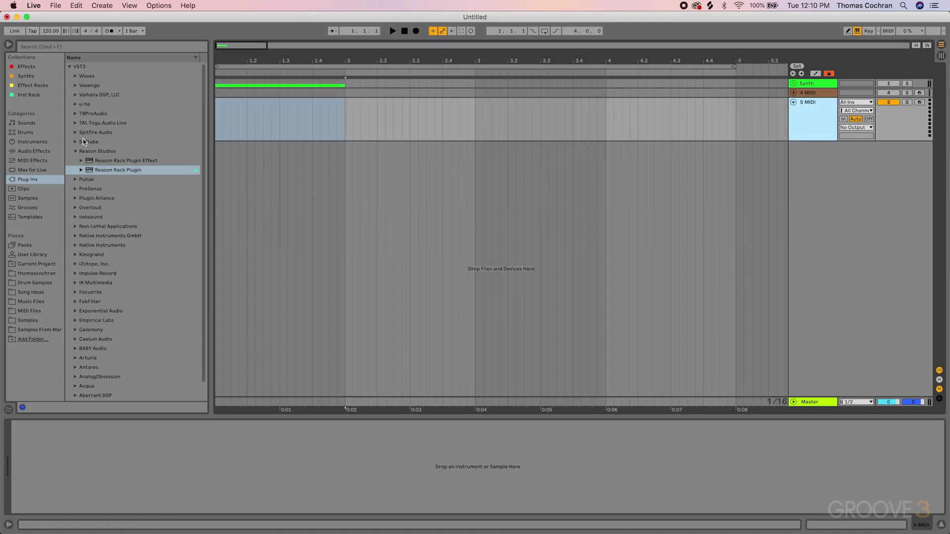
double_click(123, 169)
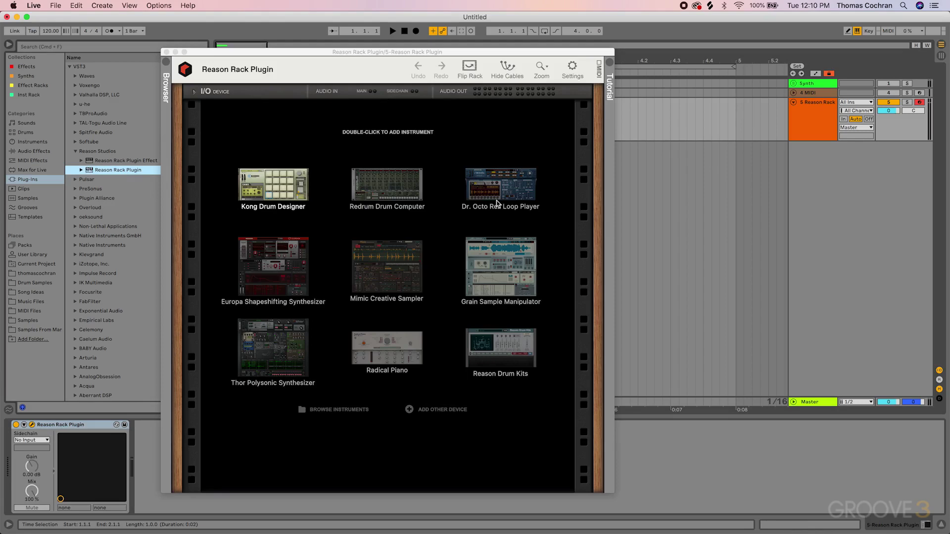
double_click(497, 203)
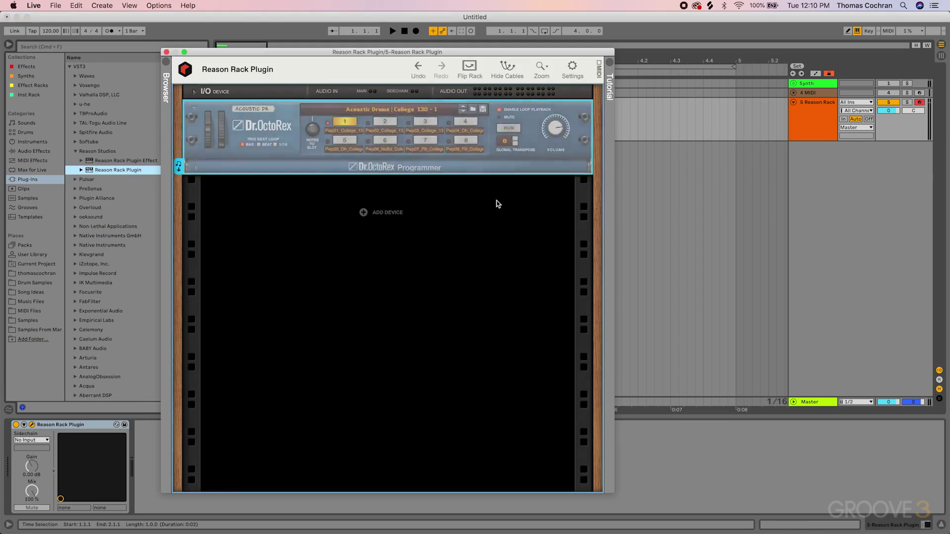
Load Drums > Acoustic Drums > Vintage 'SkipKick 101 bpm' onto Dr. OctoRex and run the loop.
left_click(196, 167)
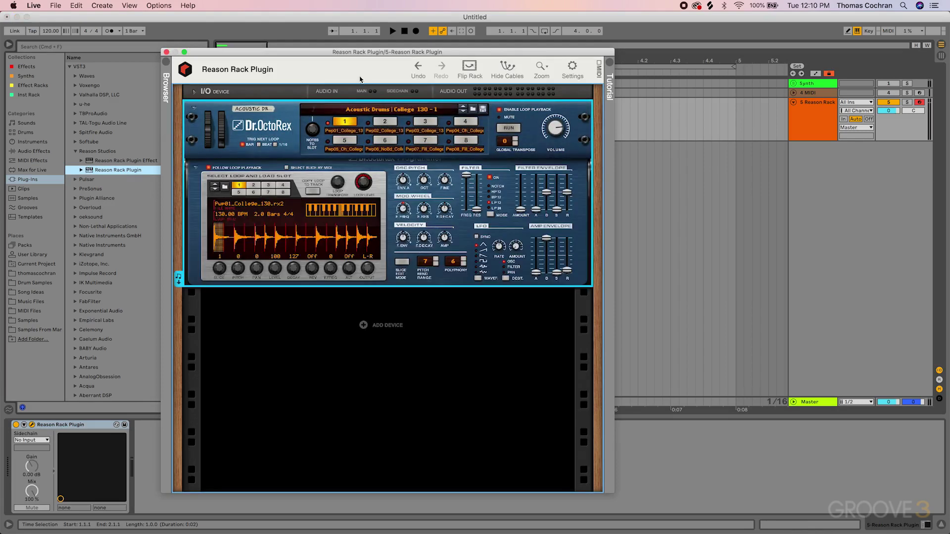
left_click_drag(344, 50, 443, 19)
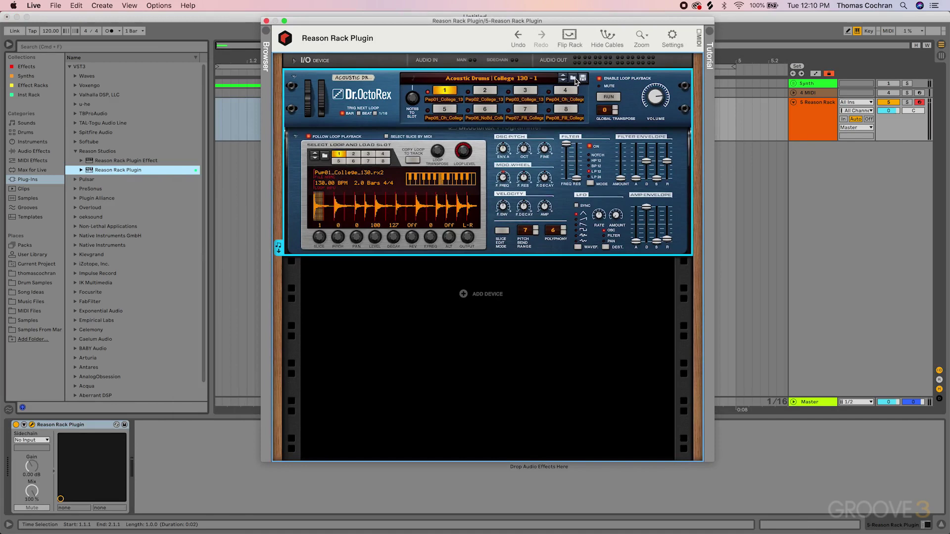
left_click(265, 124)
double_click(369, 171)
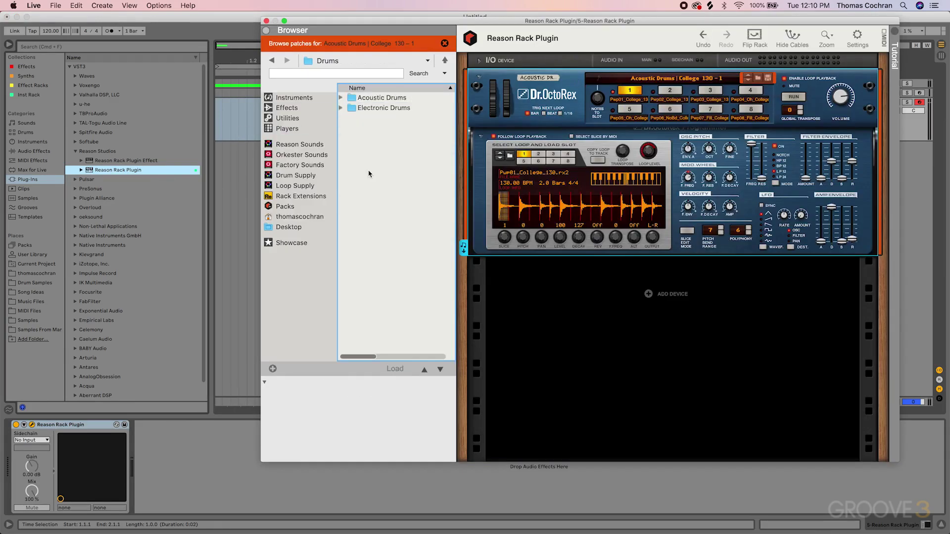
double_click(374, 99)
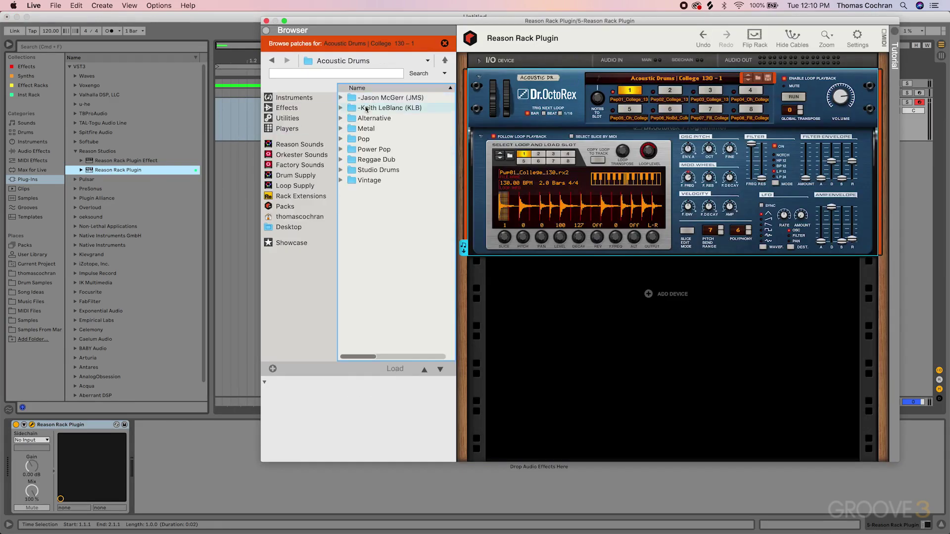
double_click(381, 180)
left_click_drag(396, 108, 618, 192)
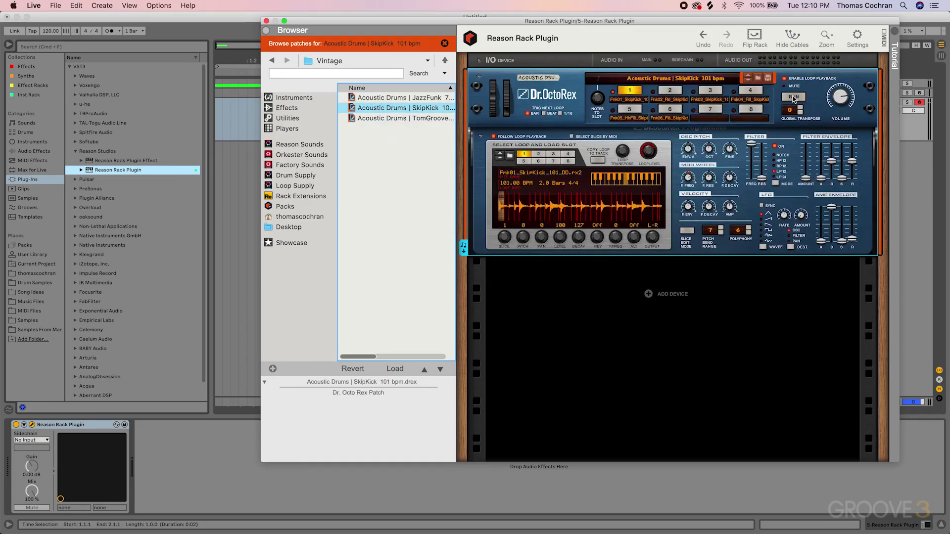
left_click_drag(796, 24, 715, 45)
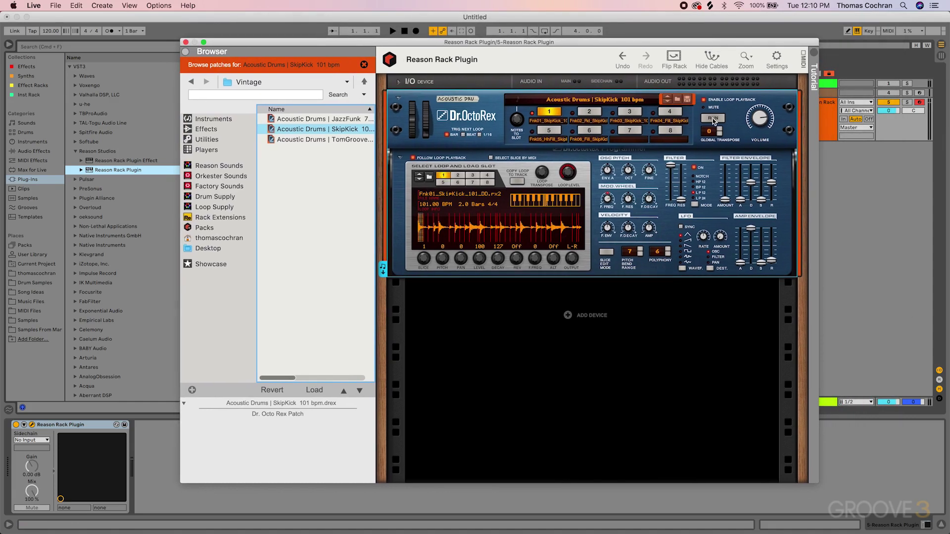
left_click(713, 119)
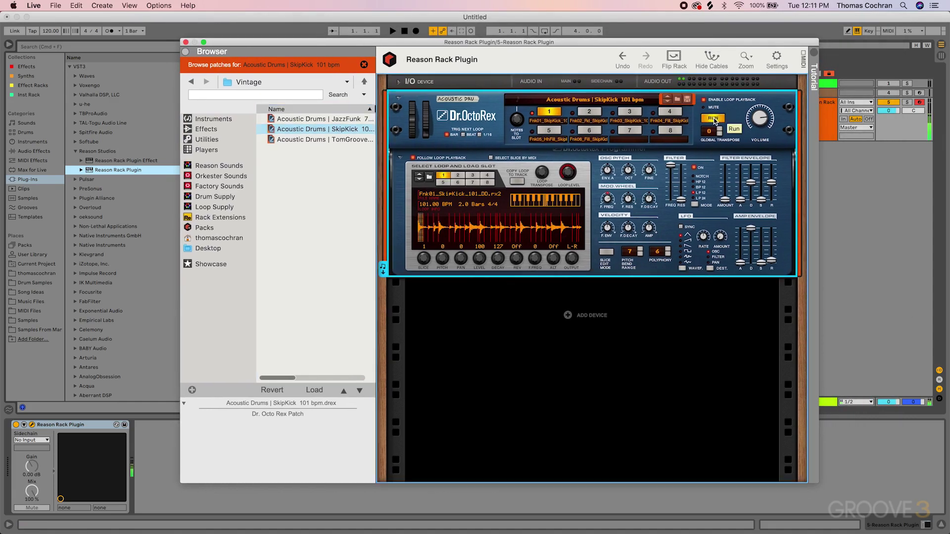
Stop the loop and copy its MIDI into an arrangement clip, importing the loop's tempo.
left_click(714, 120)
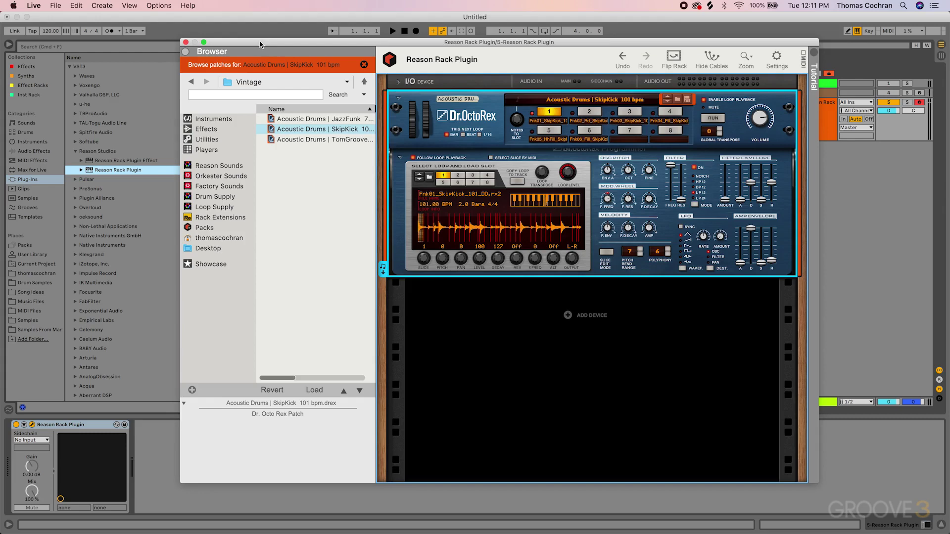
left_click_drag(260, 45, 600, 101)
left_click(193, 51)
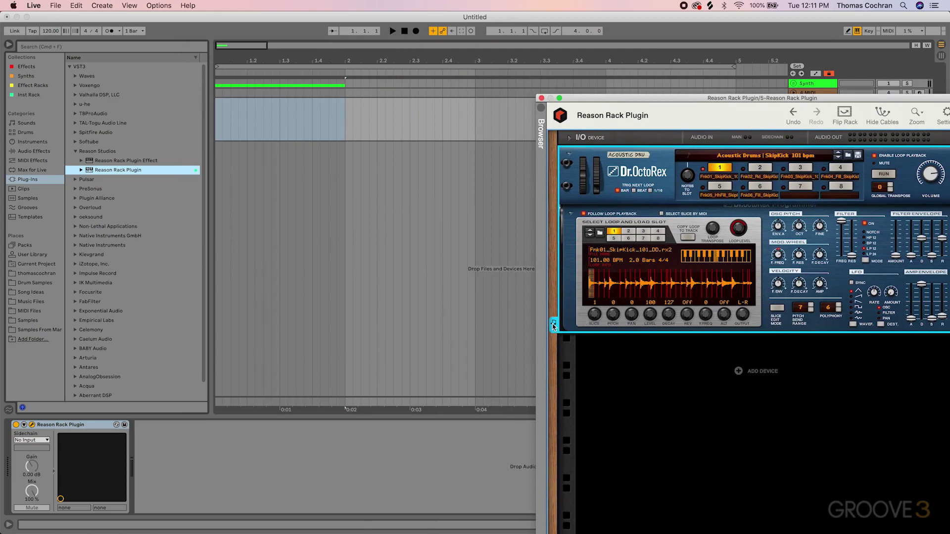
mouse_move(553, 326)
left_mouse_down()
mouse_move(445, 312)
mouse_move(441, 295)
mouse_move(253, 176)
mouse_move(216, 133)
left_mouse_up()
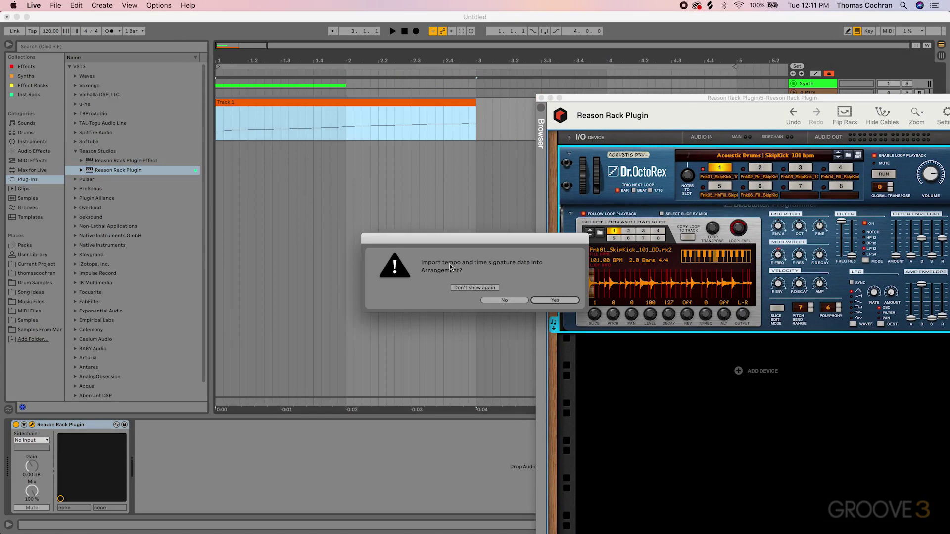
key("Return")
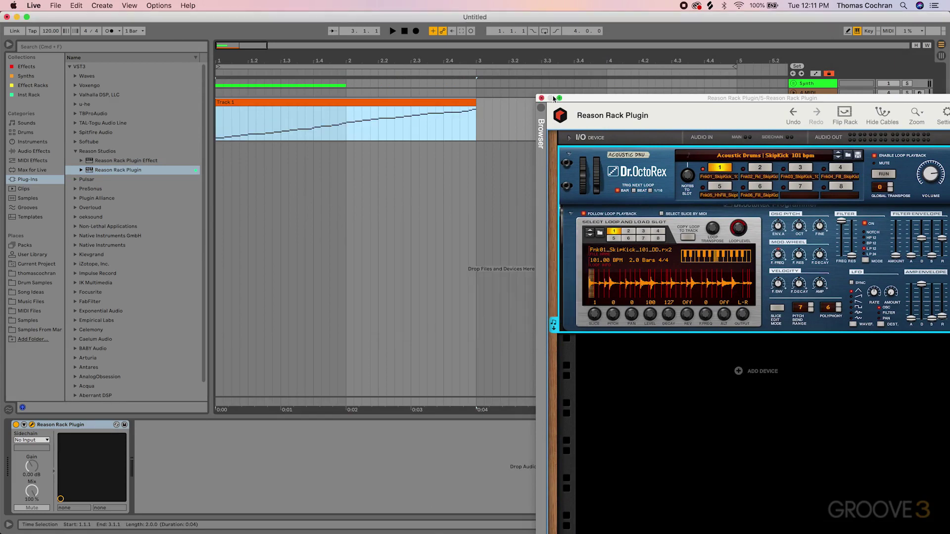
left_click(542, 98)
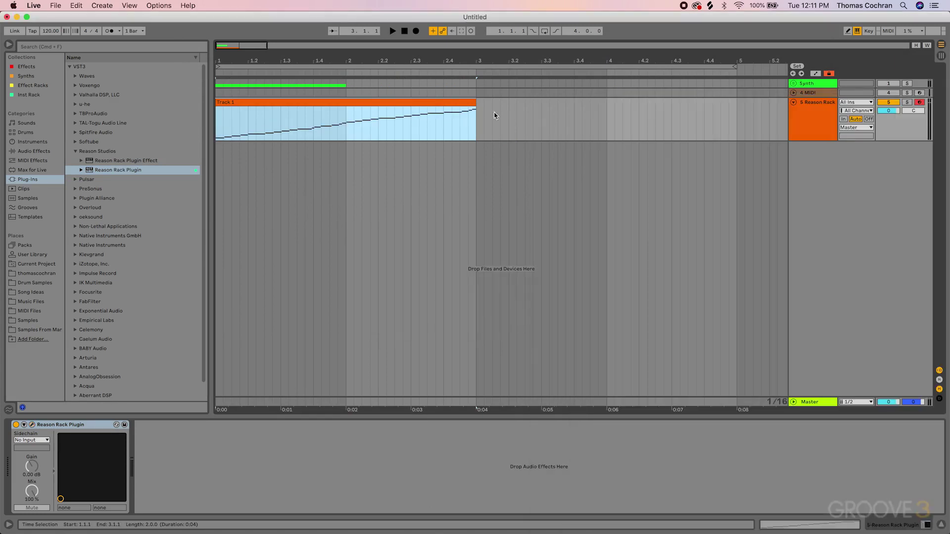
Disarm the Reason Rack track, turn off Dr. OctoRex loop playback, and open the Track 1 clip.
left_click(921, 104)
left_click(813, 120)
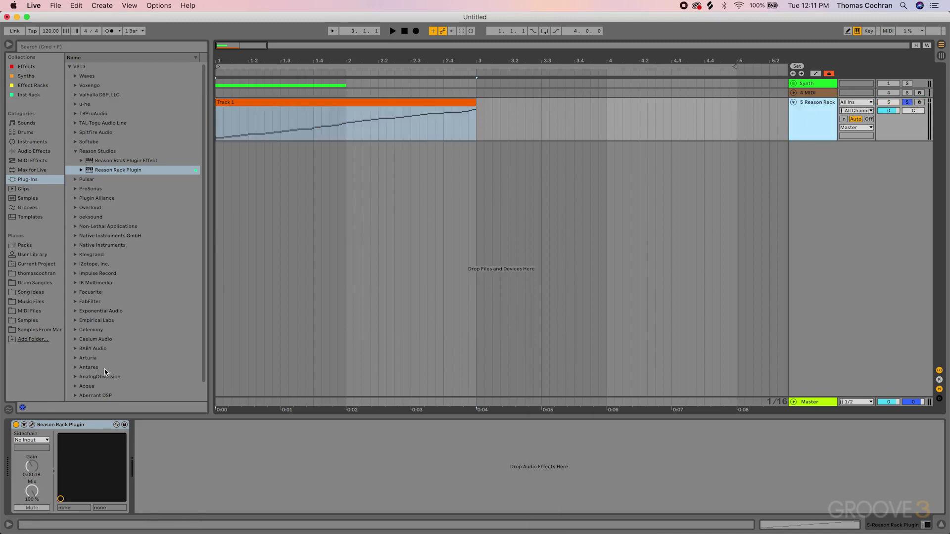
left_click(32, 425)
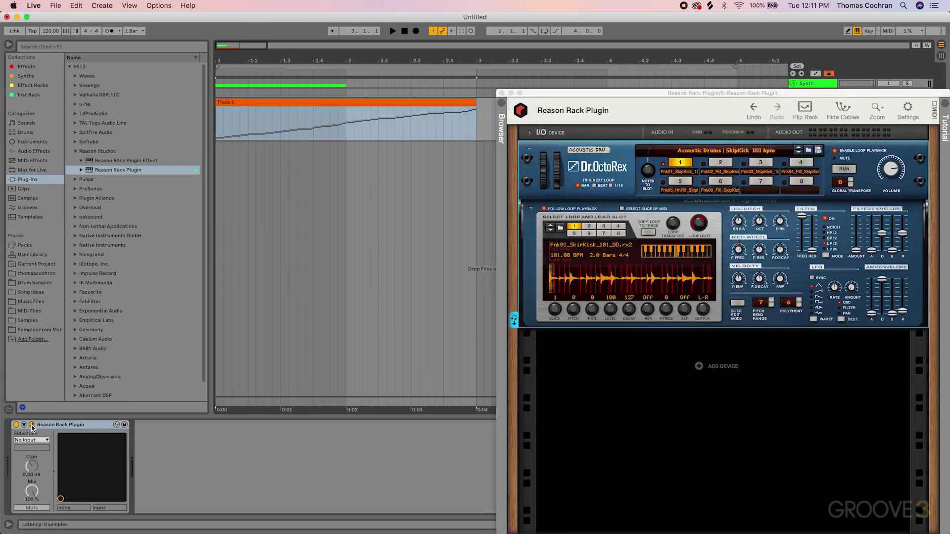
left_click(834, 151)
left_click(835, 151)
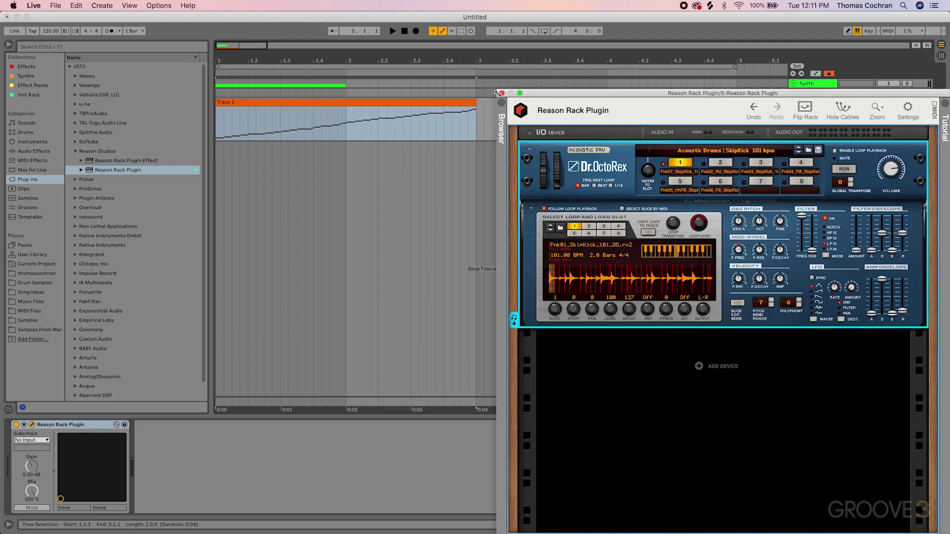
left_click(501, 93)
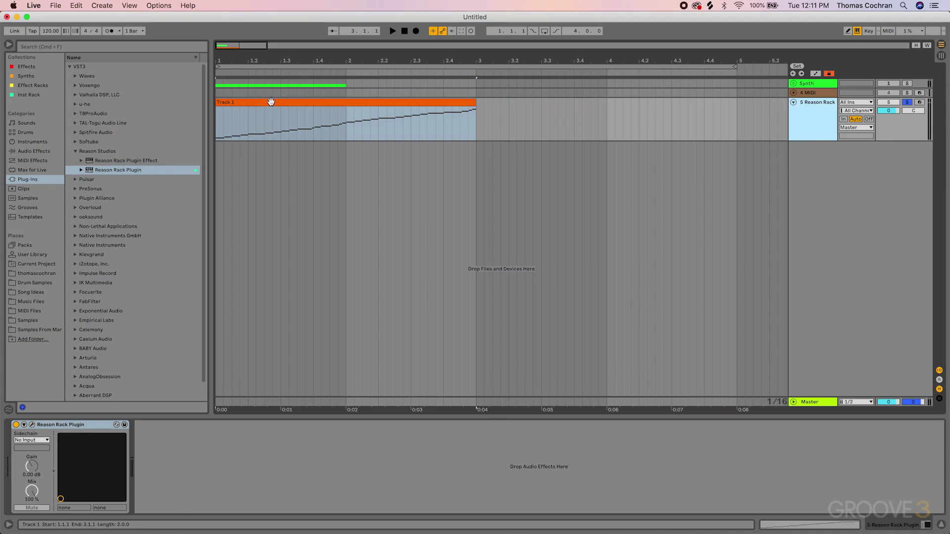
double_click(280, 122)
Lower the C#1 note to C1 and delete the E1 note, auditioning from 1.2.4.
left_click(382, 309)
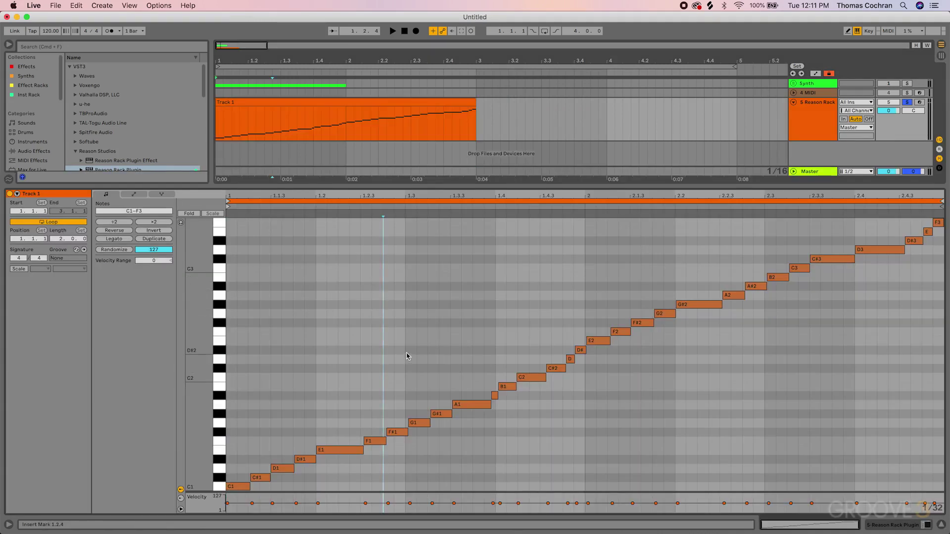
key("space")
scroll(347, 386, "down", 5)
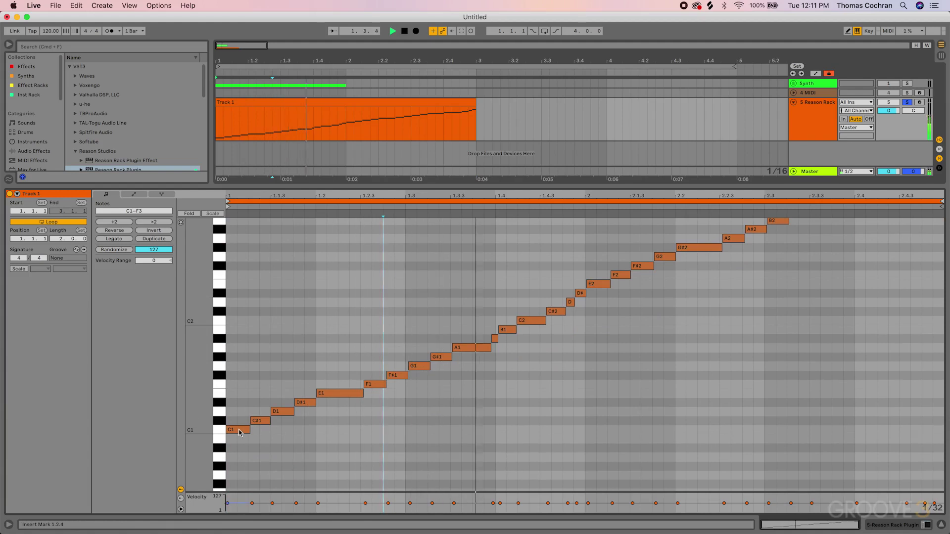
key("space")
left_click(260, 420)
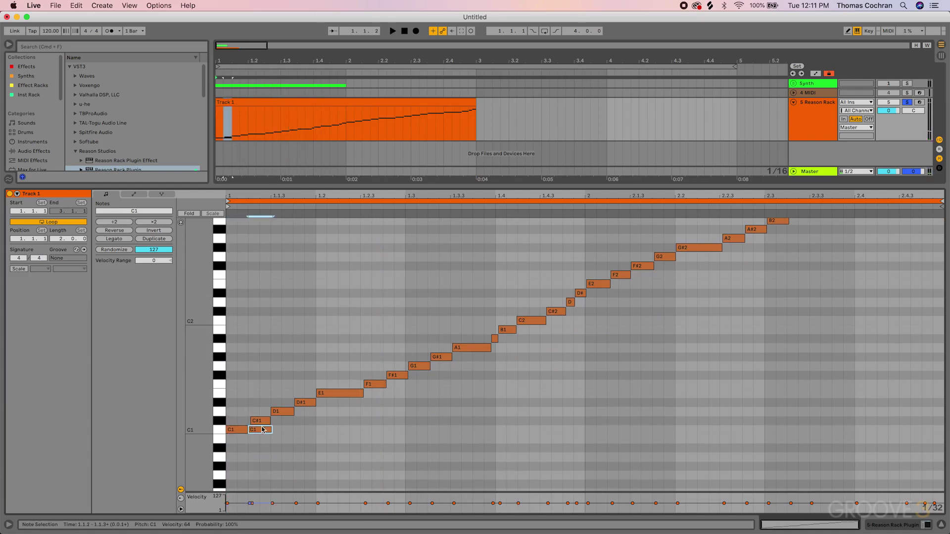
left_click_drag(261, 421, 329, 434)
left_click(339, 393)
key("Delete")
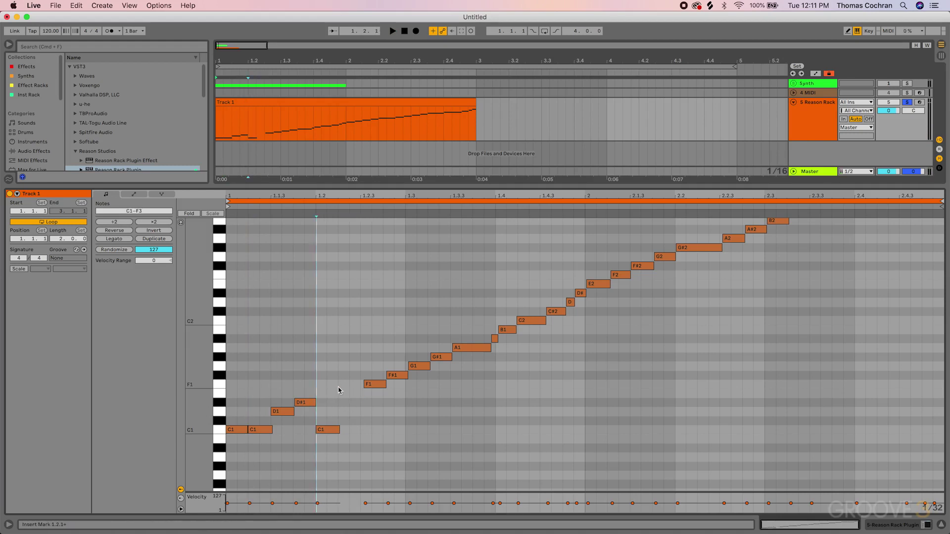
key("space")
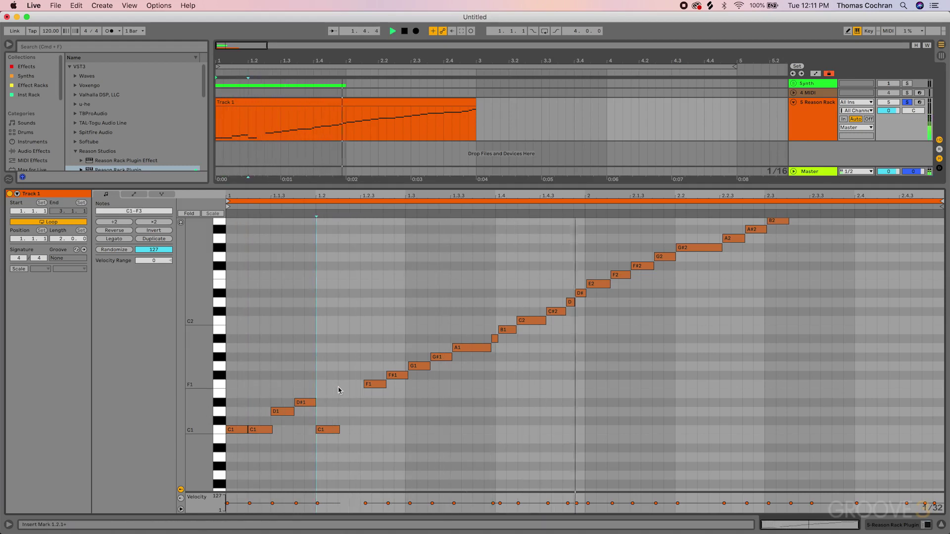
Split Track 1's clip at bar 2 and consolidate both halves into one clip.
left_click(347, 113)
key("super+e")
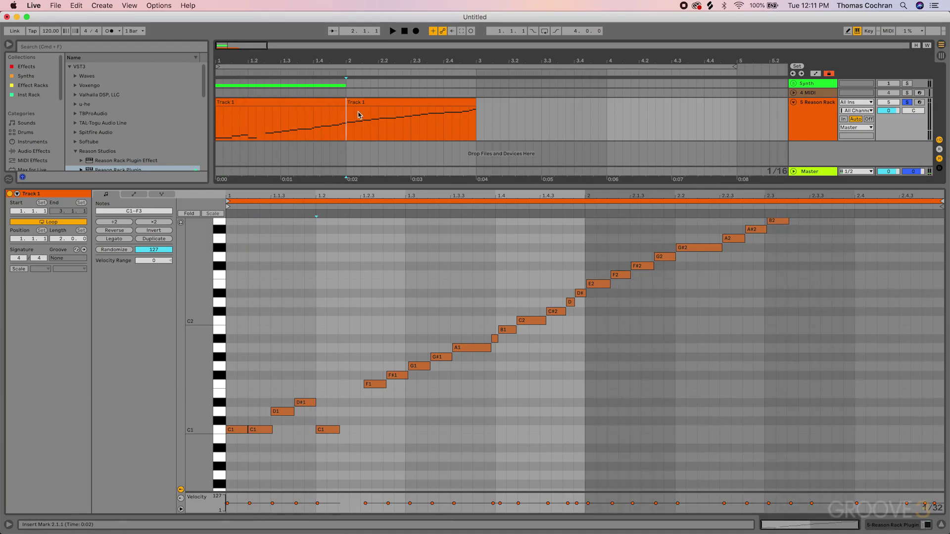
left_click(357, 102)
left_click(331, 102, "shift")
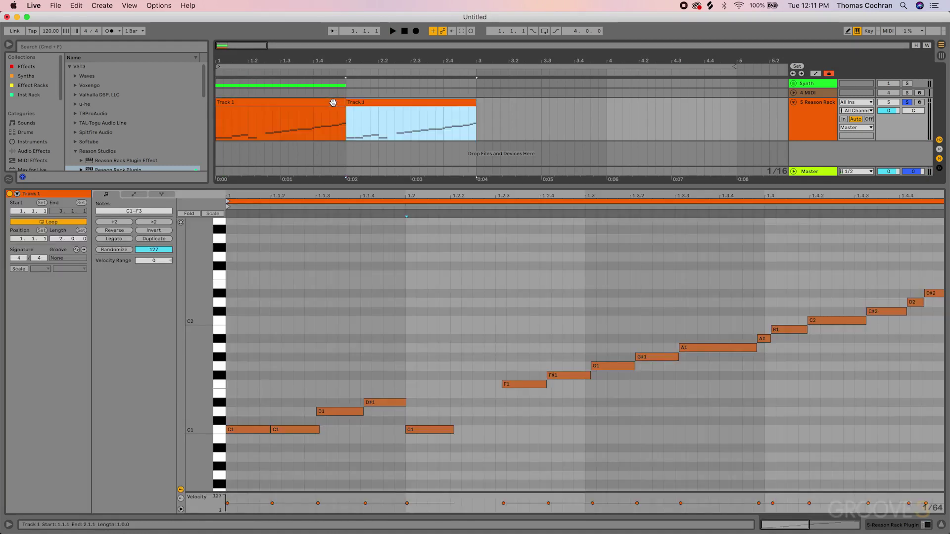
key("super+j")
key("space")
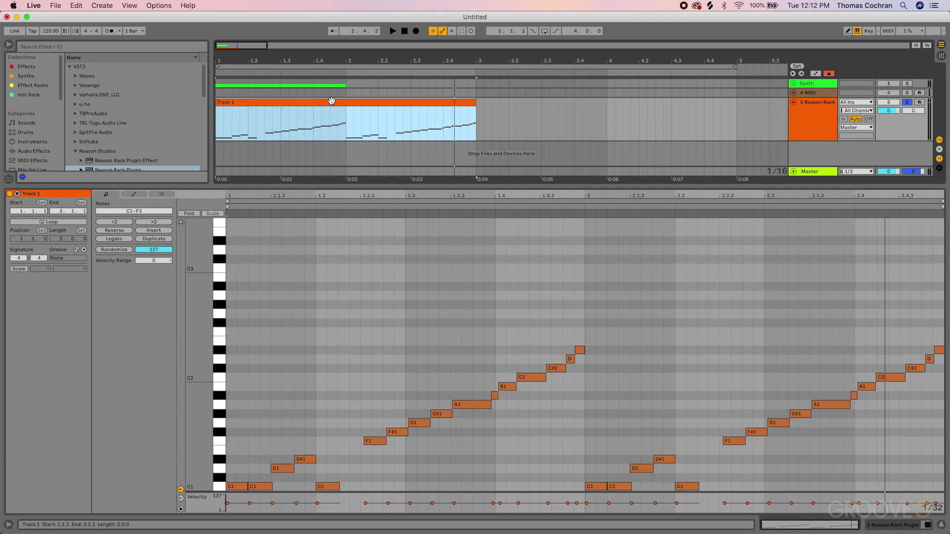
key("shift+Tab")
Replace Dr. OctoRex with Redrum and program a pattern on steps 1, 5, 9 and 10.
left_click(833, 111)
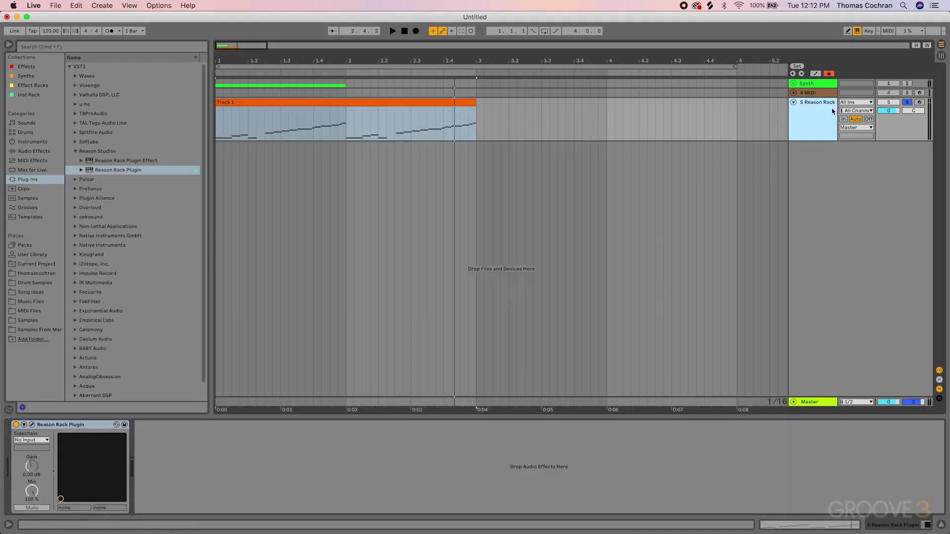
left_click(31, 425)
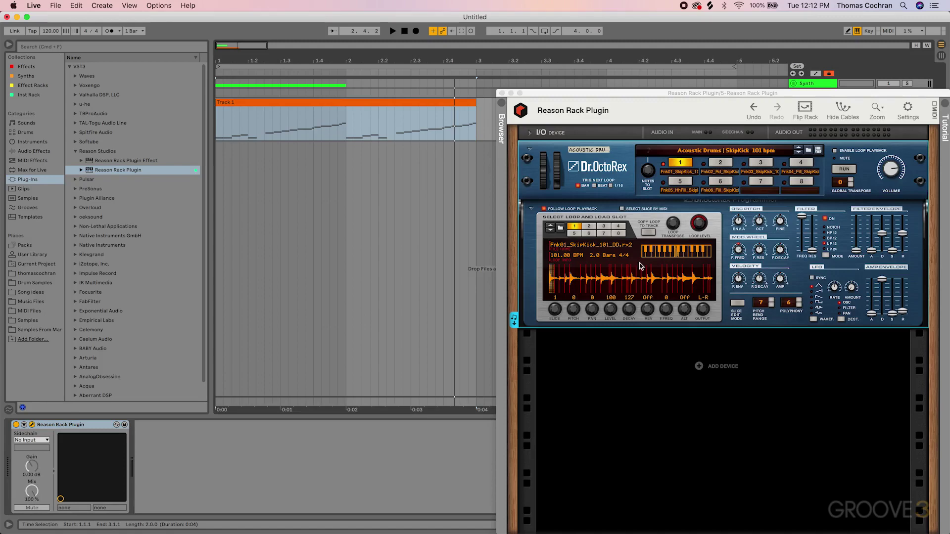
key("Delete")
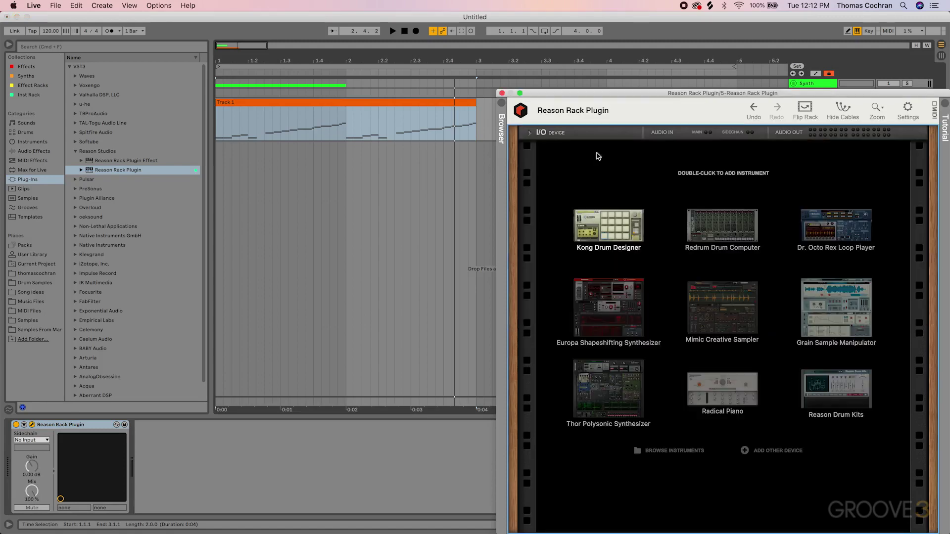
double_click(704, 226)
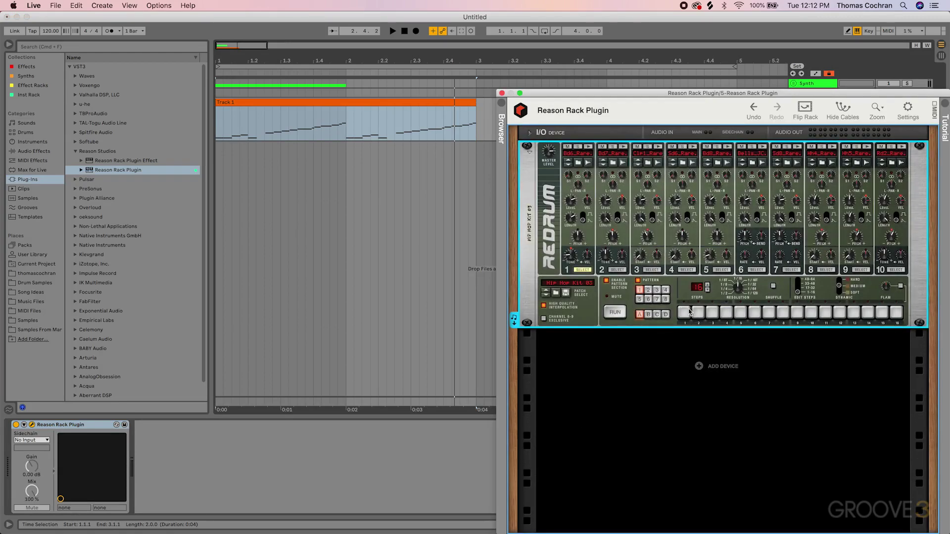
left_click(689, 313)
left_click(741, 316)
left_click(810, 312)
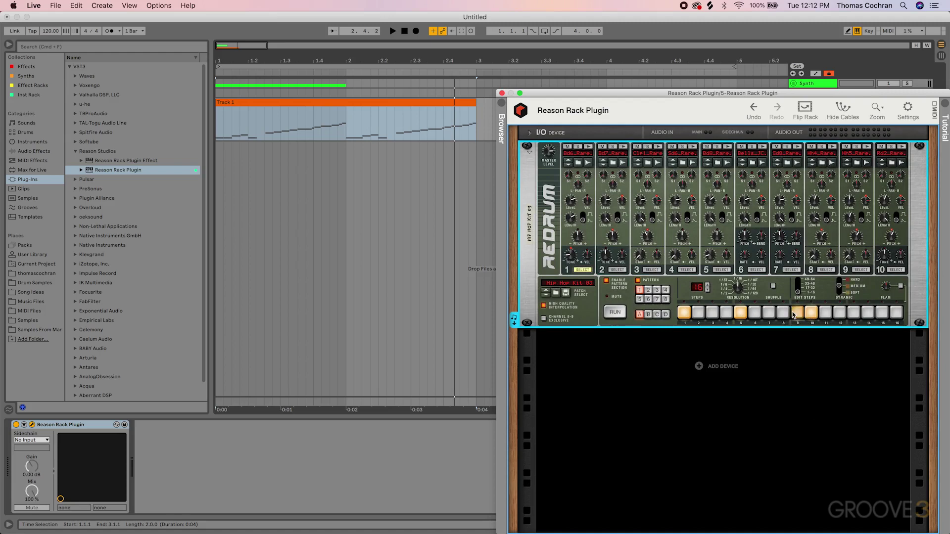
left_click(797, 312)
Drop the Redrum pattern's MIDI into the arrangement without tempo, then delete both Track 1 clips.
mouse_move(514, 323)
left_mouse_down()
mouse_move(261, 194)
mouse_move(224, 171)
mouse_move(221, 134)
left_mouse_up()
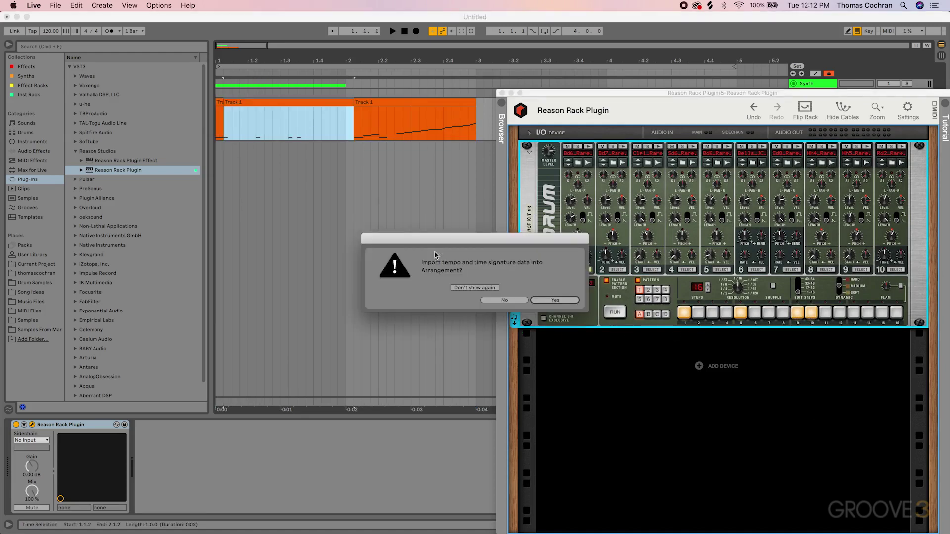
left_click(504, 300)
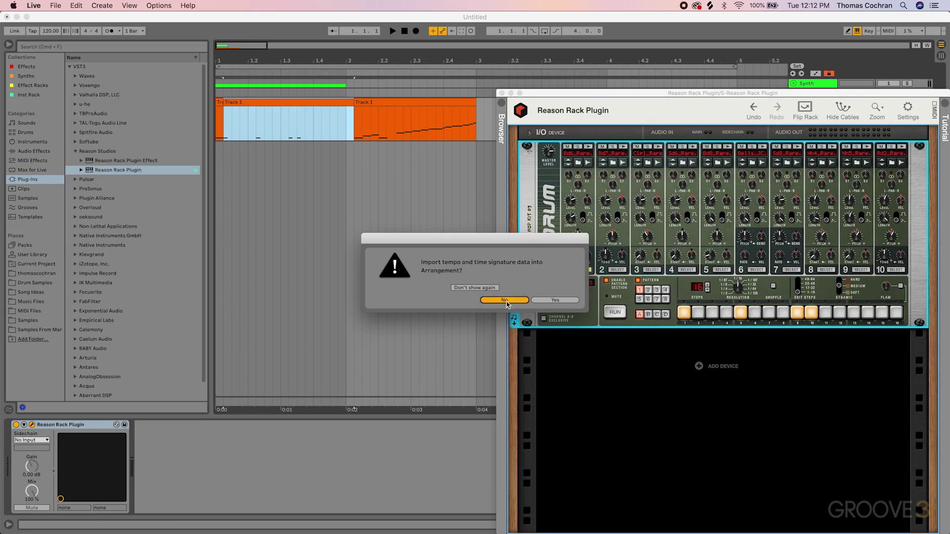
left_click(326, 104)
key("Delete")
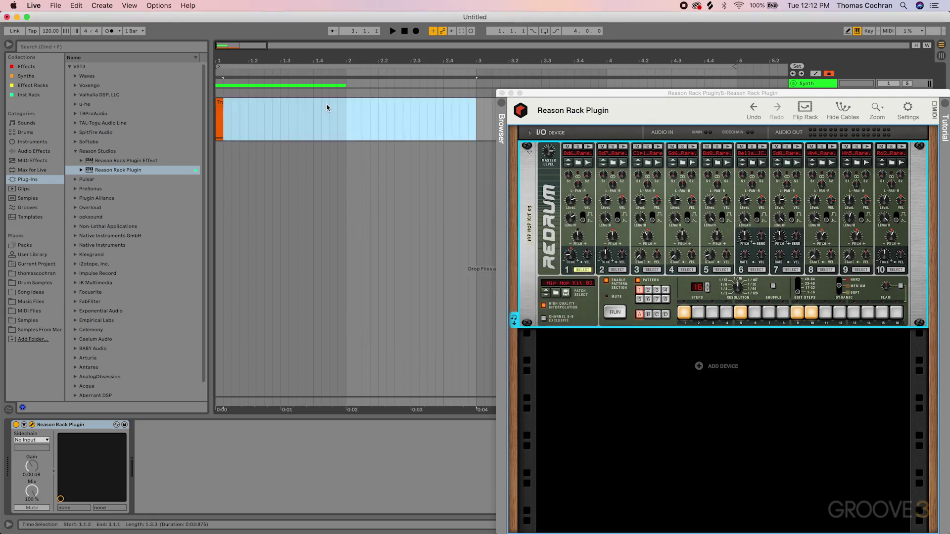
Place the Redrum pattern's MIDI at bar 2 without tempo data, then close the rack.
left_click_drag(329, 105, 212, 105)
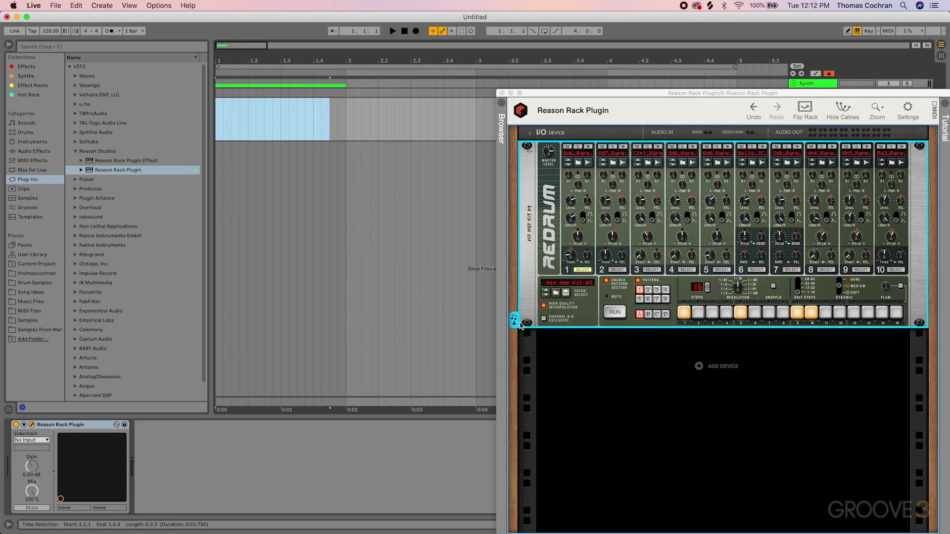
left_click_drag(514, 319, 346, 116)
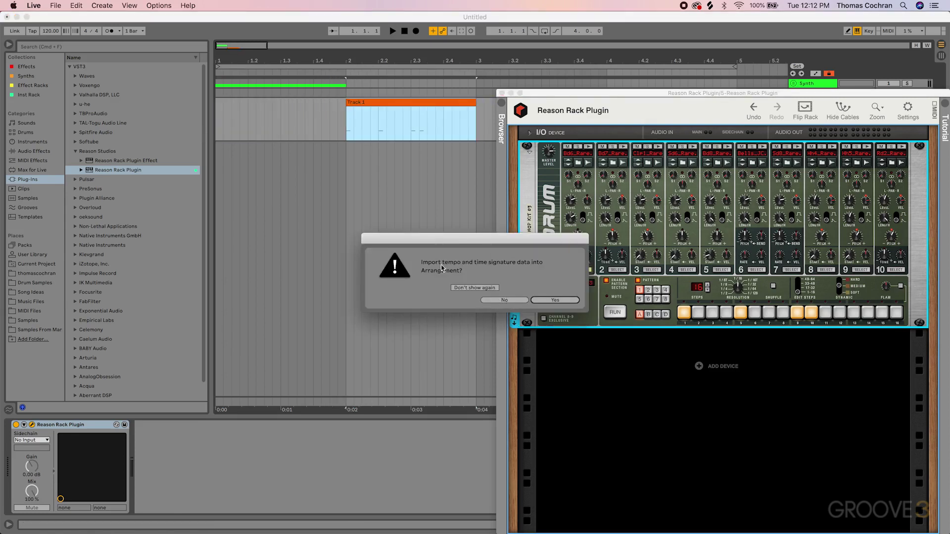
left_click(505, 301)
double_click(377, 113)
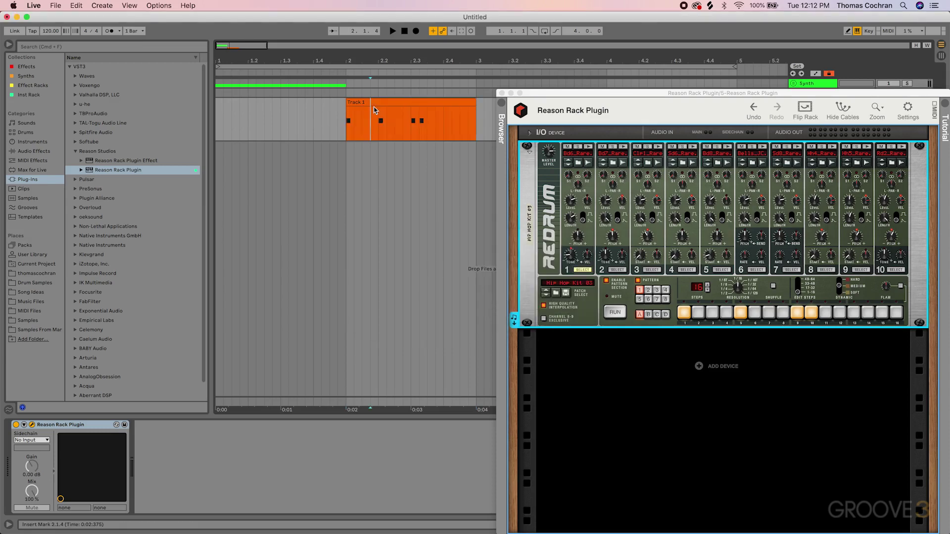
left_click(502, 93)
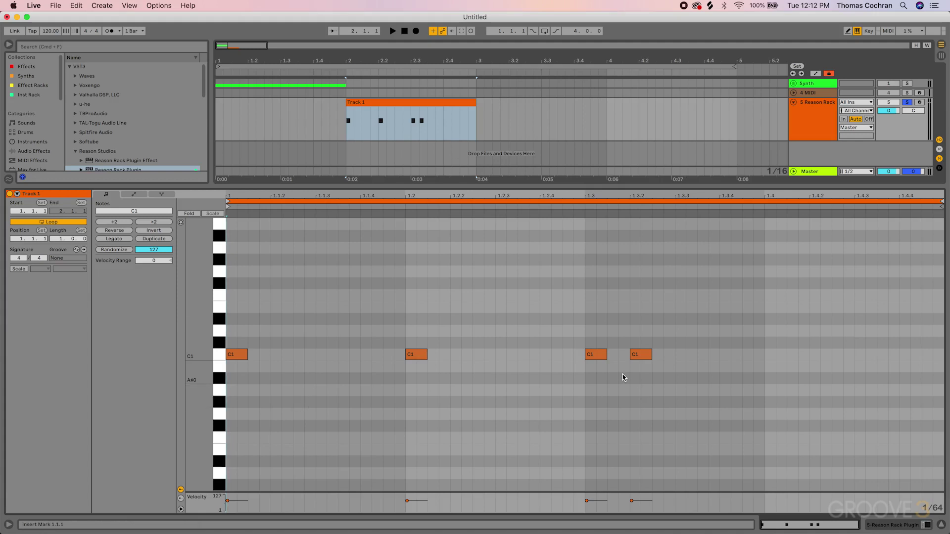
key("shift+Tab")
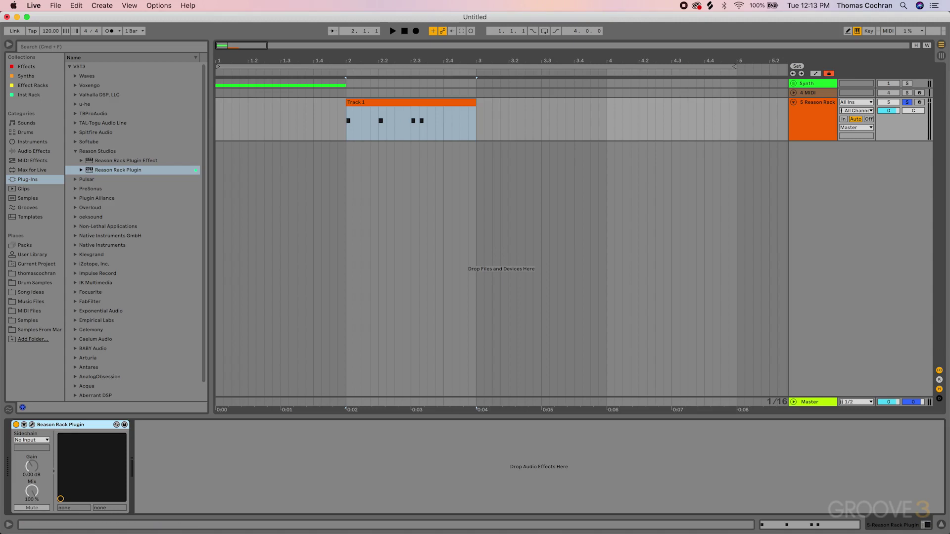
Unfold the 4 MIDI track and the Synth group.
left_click(812, 93)
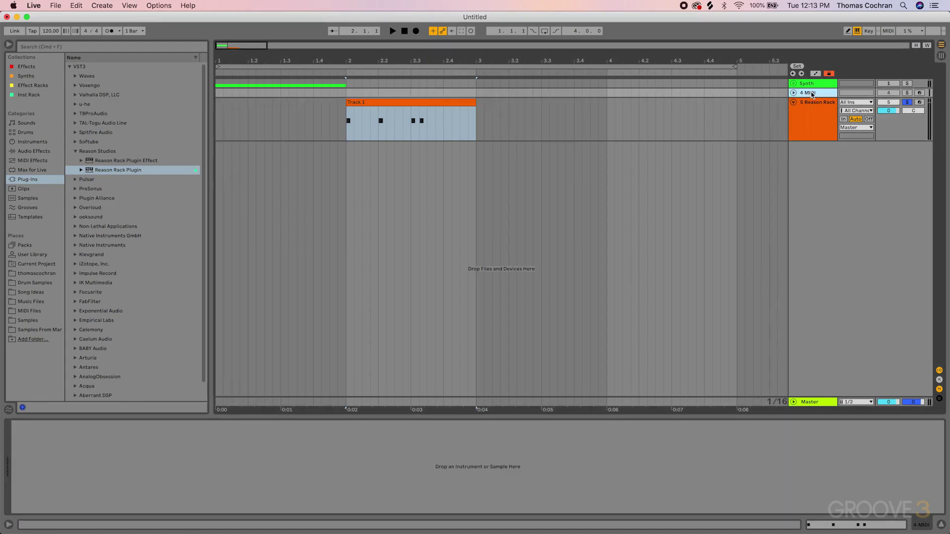
left_click(794, 93)
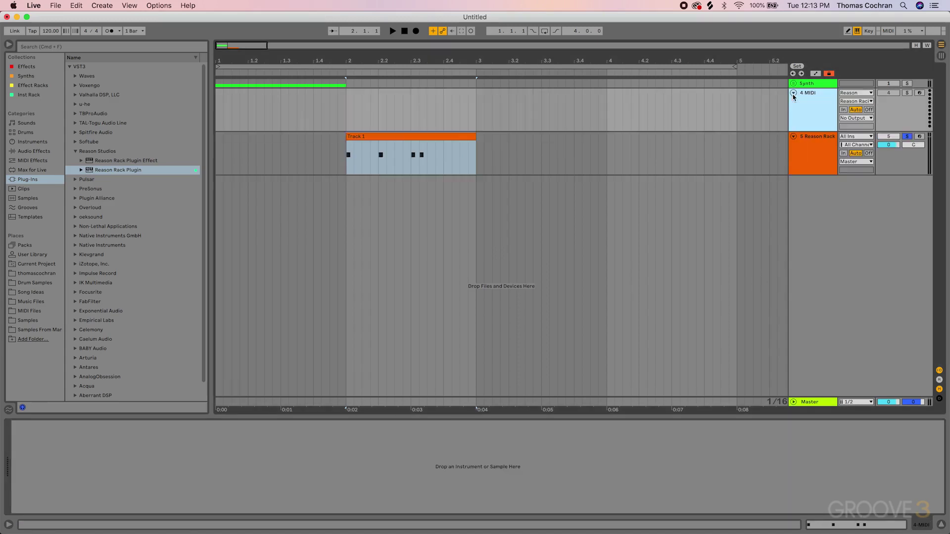
left_click(812, 84)
left_click(793, 83)
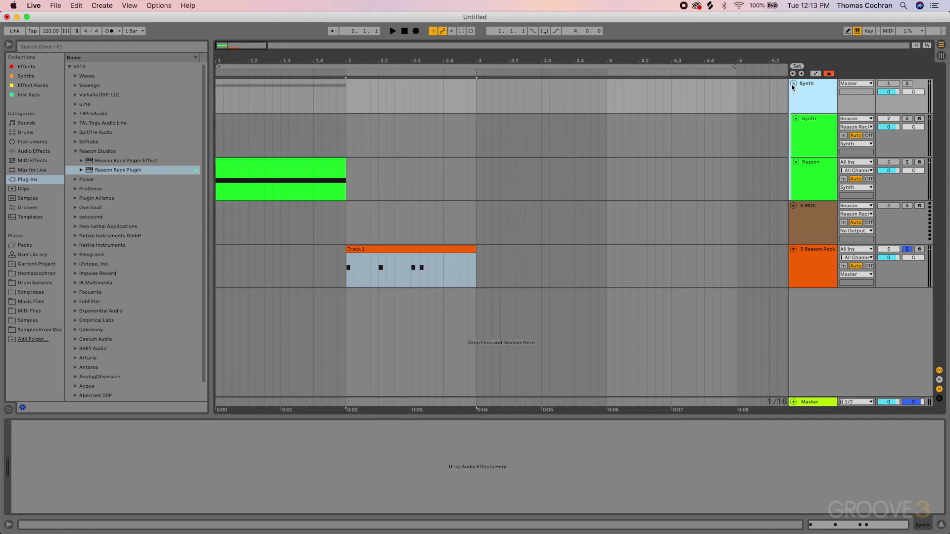
Open the Reason track's rack plugin window and select its MIDI Out device.
left_click(814, 179)
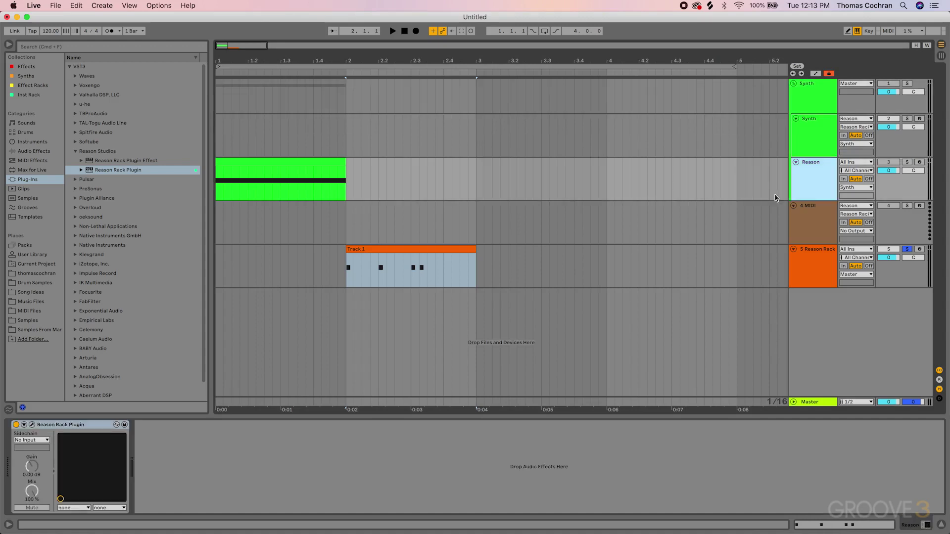
left_click(31, 424)
left_click(425, 433)
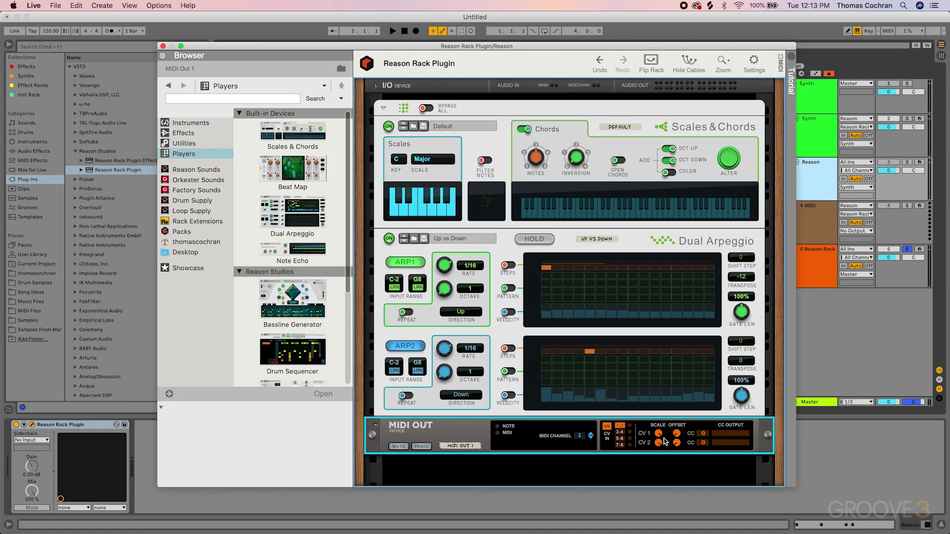
mouse_move(662, 442)
Close the Reason Rack window and place the 4 MIDI track's start point at bar 2.
left_click(163, 46)
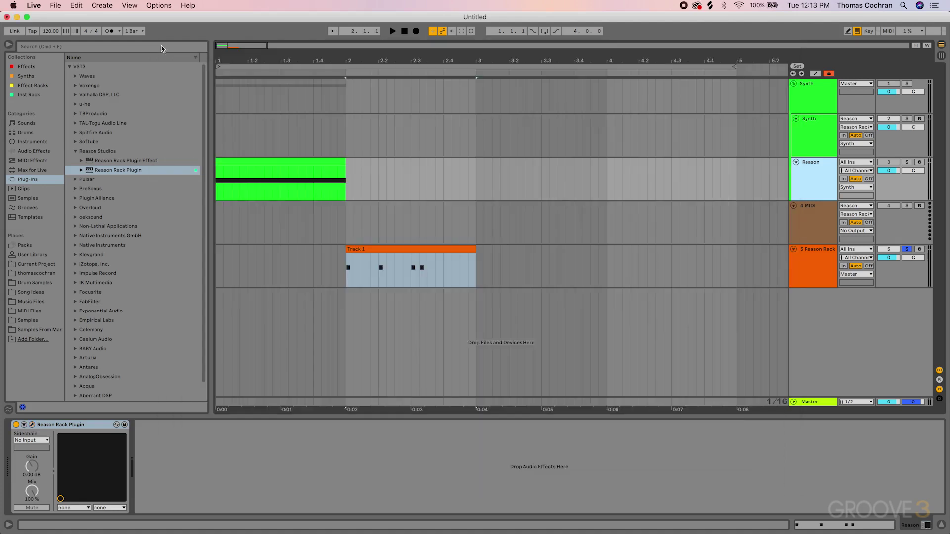
left_click(344, 226)
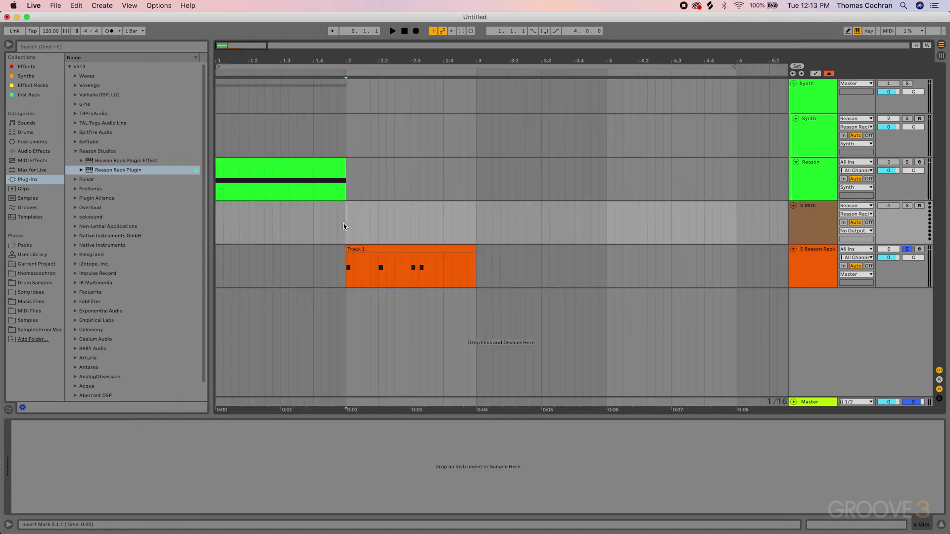